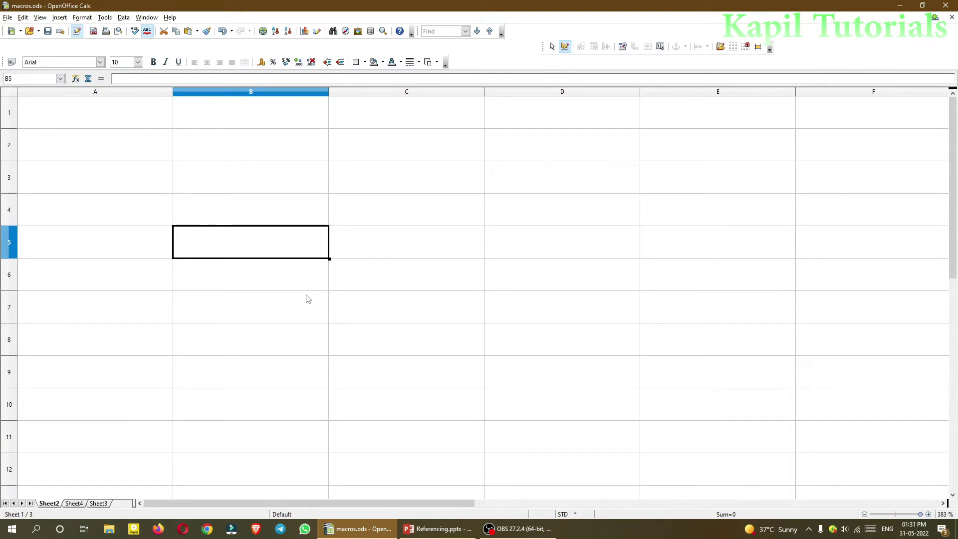
# Enter the numbers 55, 56, 45 and 12 in cells A1 to A4 of Sheet2.
pyautogui.click(65, 122)
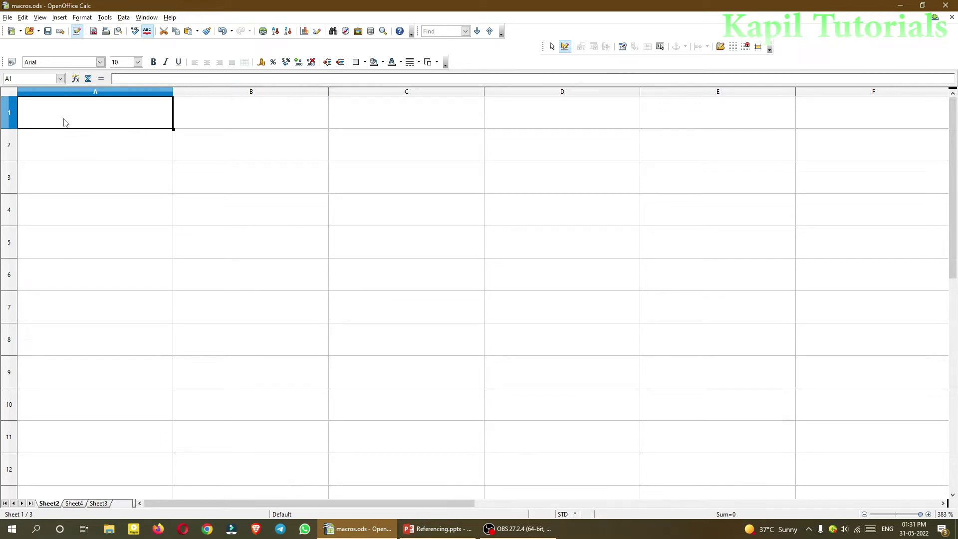
pyautogui.write('55')
pyautogui.press('Return')
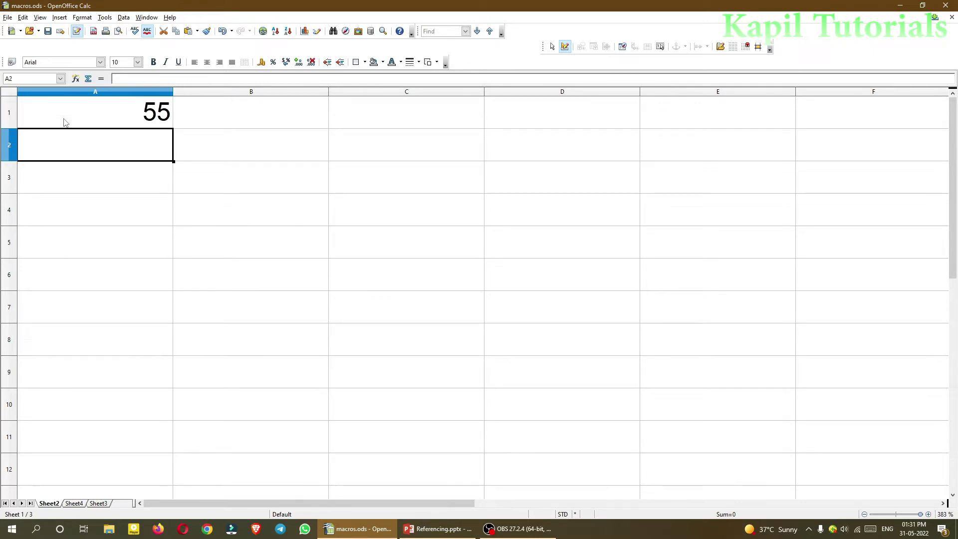
pyautogui.write('56')
pyautogui.press('Return')
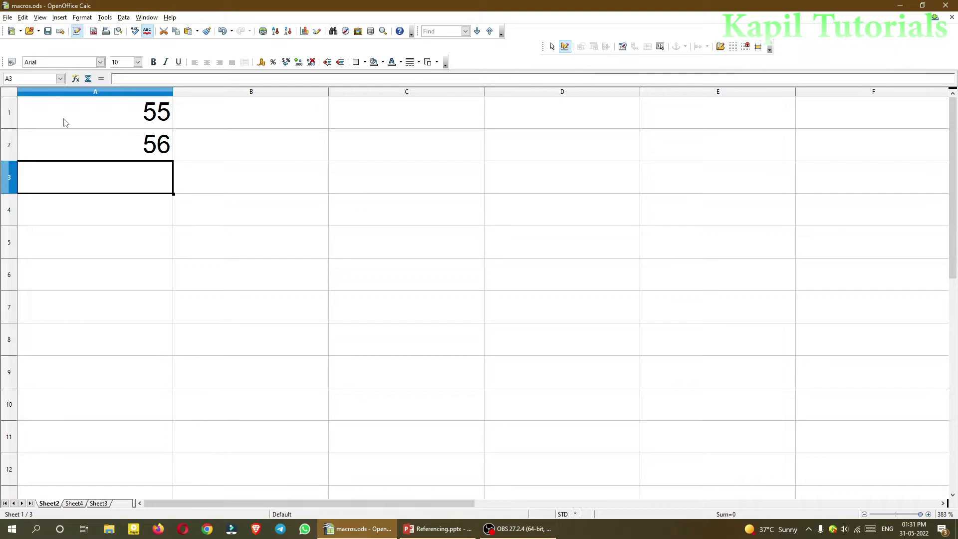
pyautogui.write('45')
pyautogui.press('Return')
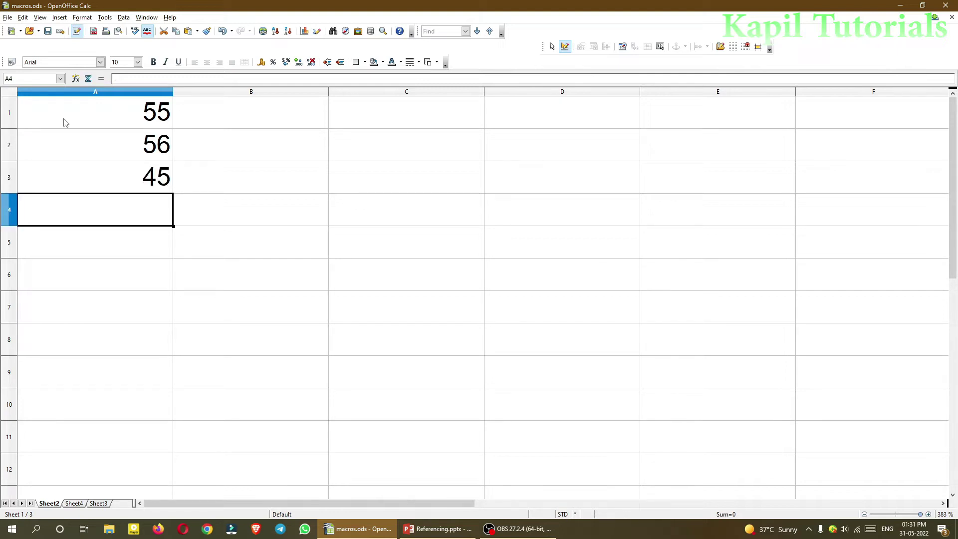
pyautogui.write('12')
pyautogui.press('Return')
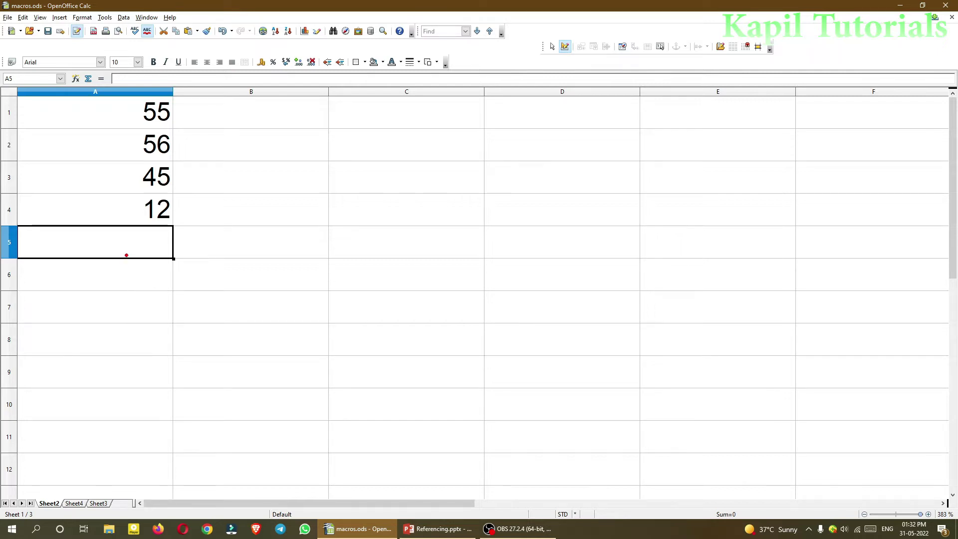
pyautogui.click(129, 271)
pyautogui.write('1. Adding of ')
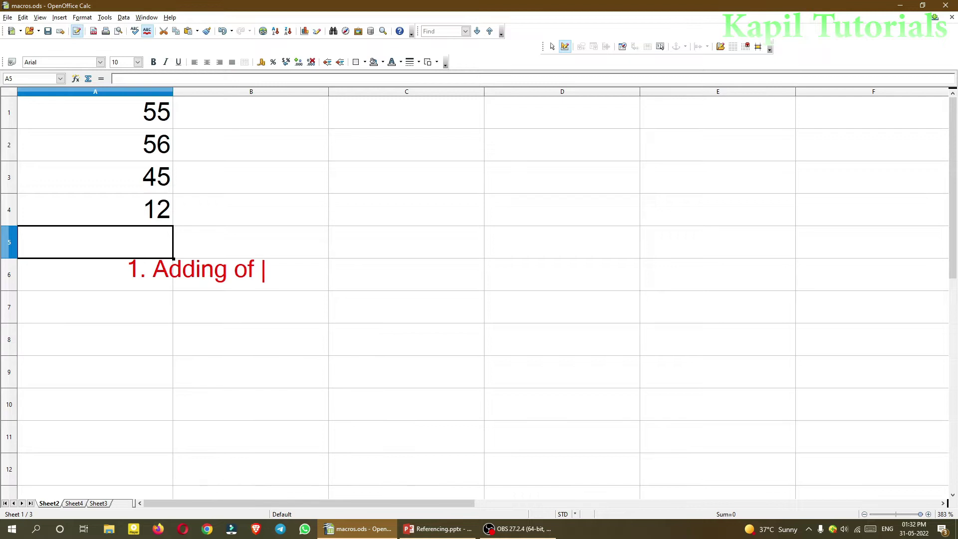
pyautogui.write('Numbhers')
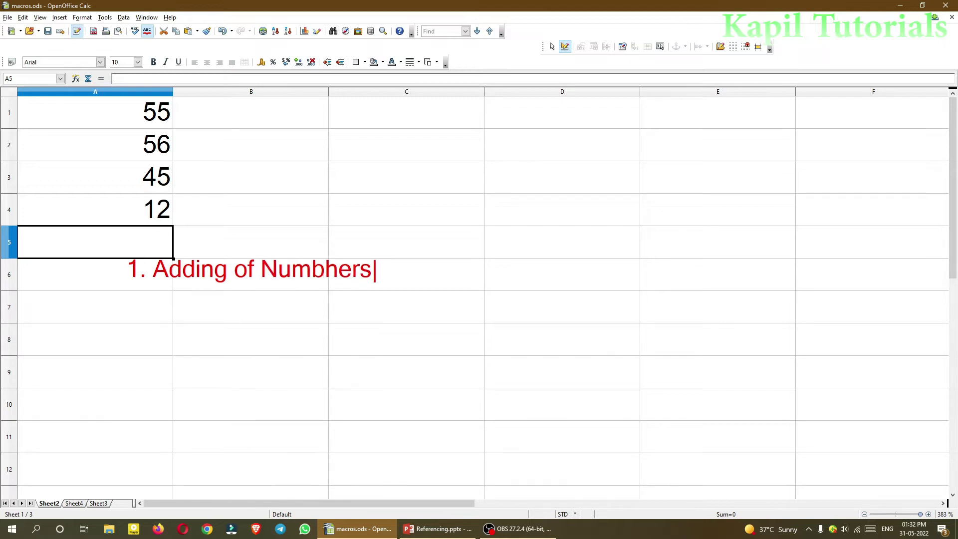
pyautogui.press('BackSpace')
pyautogui.press('BackSpace')
pyautogui.press('BackSpace')
pyautogui.press('BackSpace')
pyautogui.write('ers')
pyautogui.press('Return')
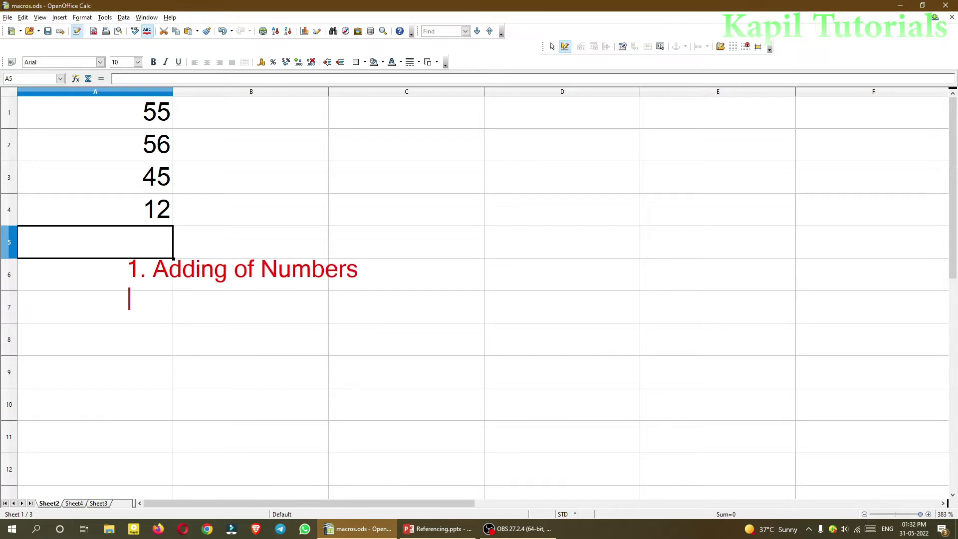
pyautogui.write('2. Forma')
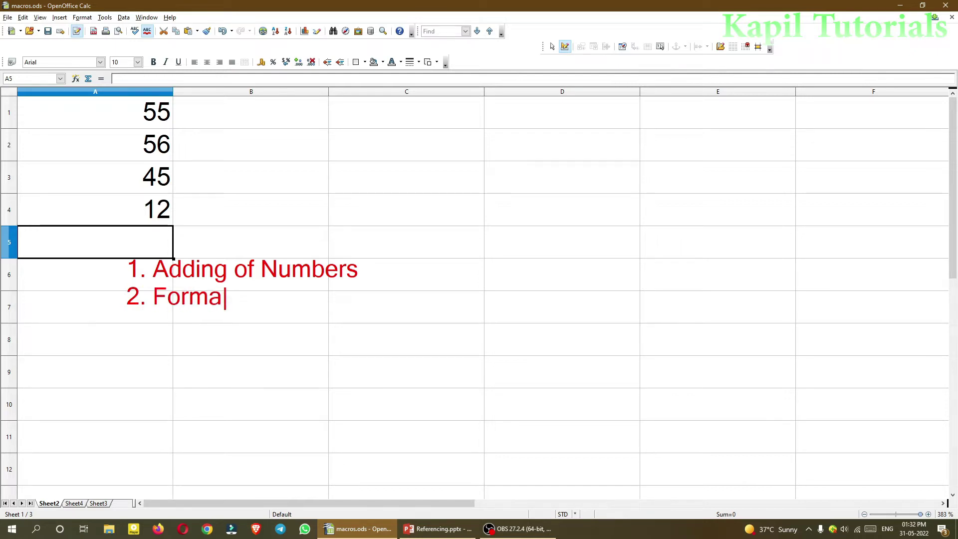
pyautogui.write('tting')
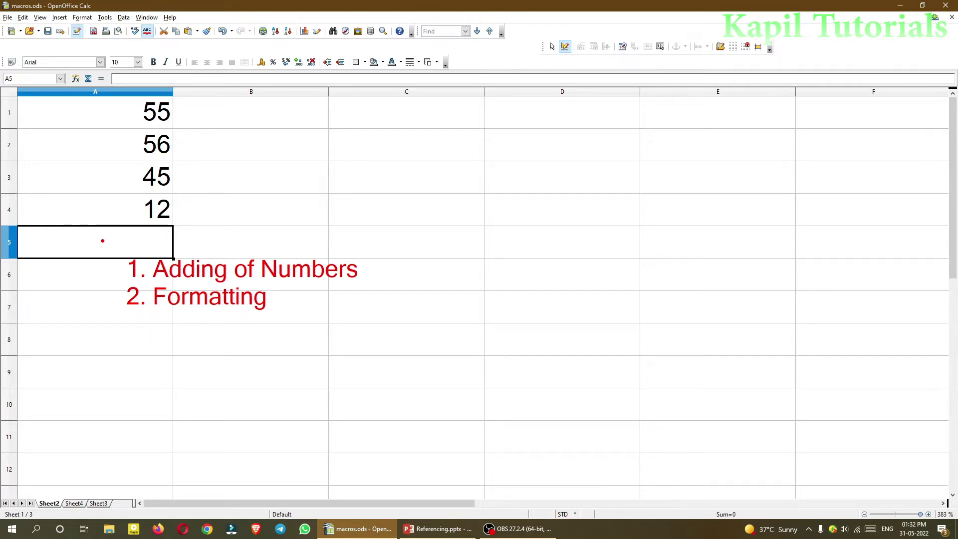
pyautogui.moveTo(95, 235)
pyautogui.mouseDown()
pyautogui.moveTo(348, 327)
pyautogui.moveTo(388, 329)
pyautogui.mouseUp()
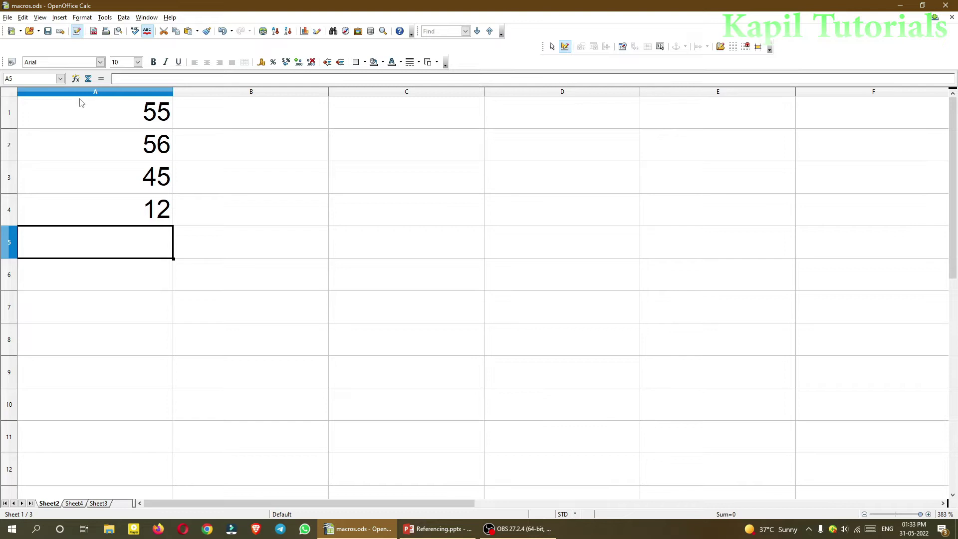
# Start recording a new macro with cell A5 of Sheet2 as the active cell.
pyautogui.click(105, 18)
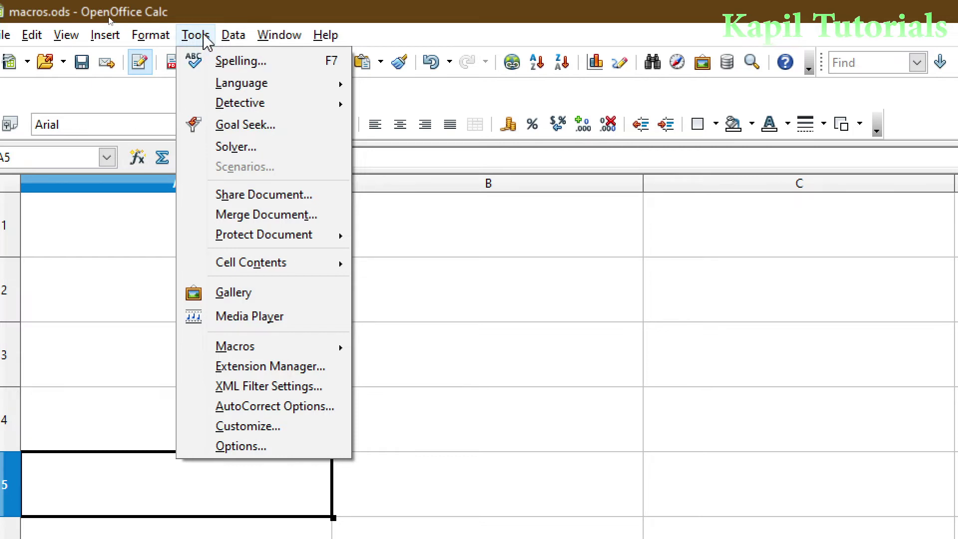
pyautogui.moveTo(239, 352)
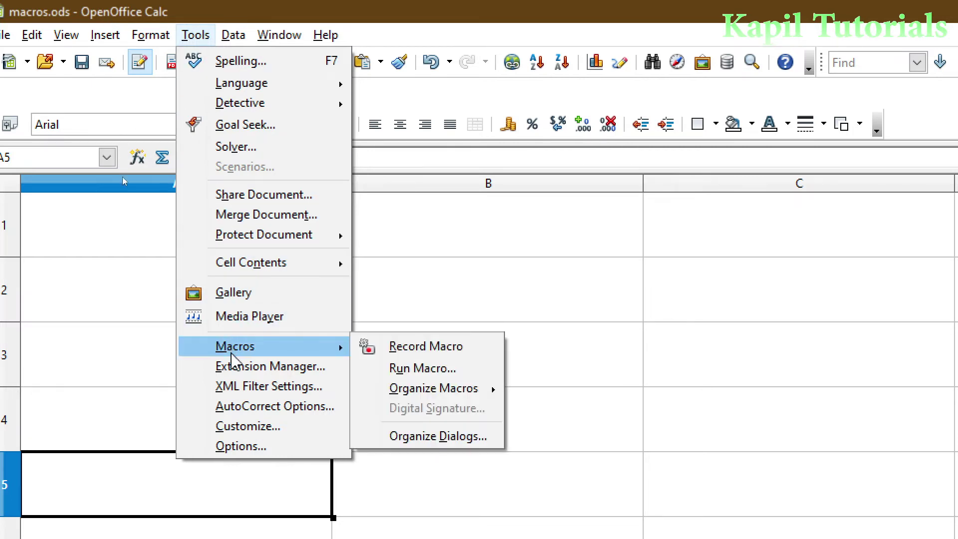
pyautogui.click(409, 348)
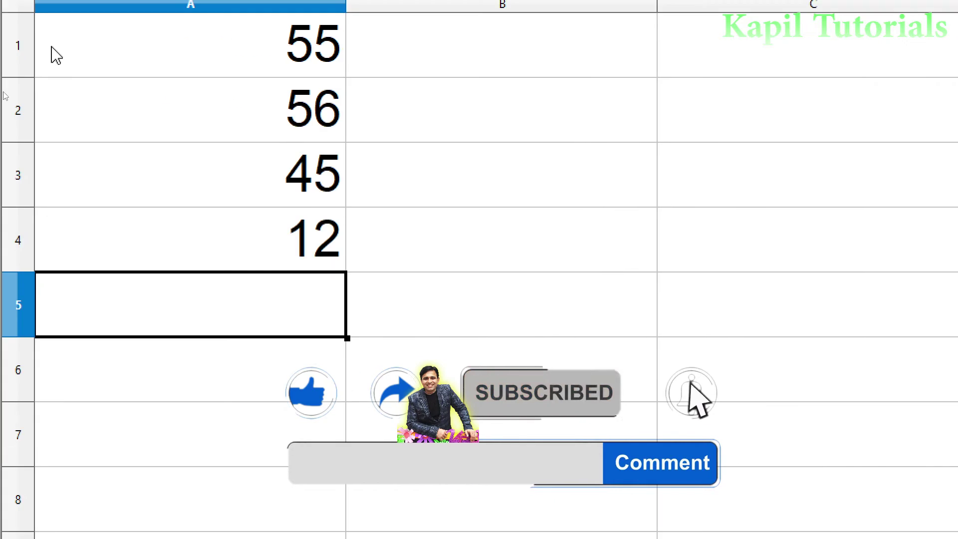
# Enter the formula =a1+a2+a3+a4 in cell A5 and select that cell again.
pyautogui.write('=')
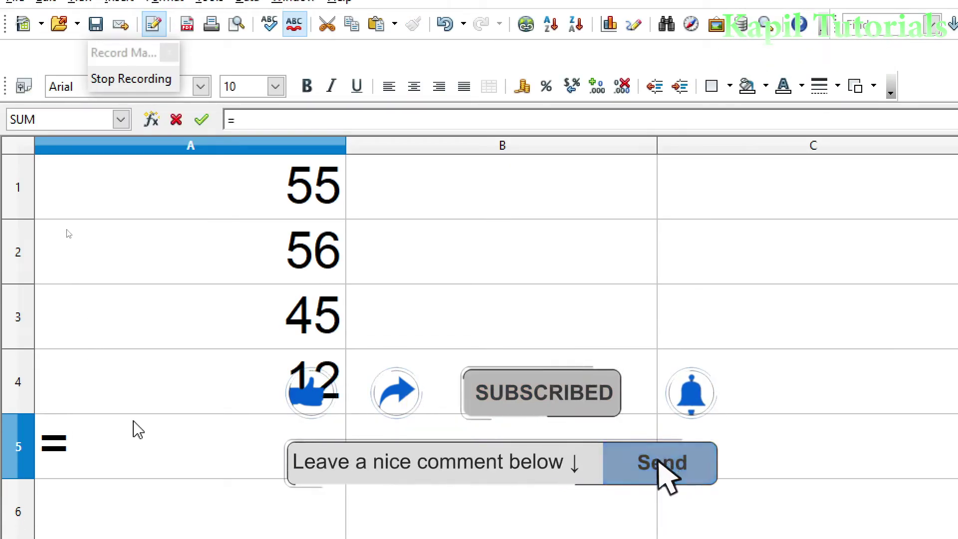
pyautogui.write('a1')
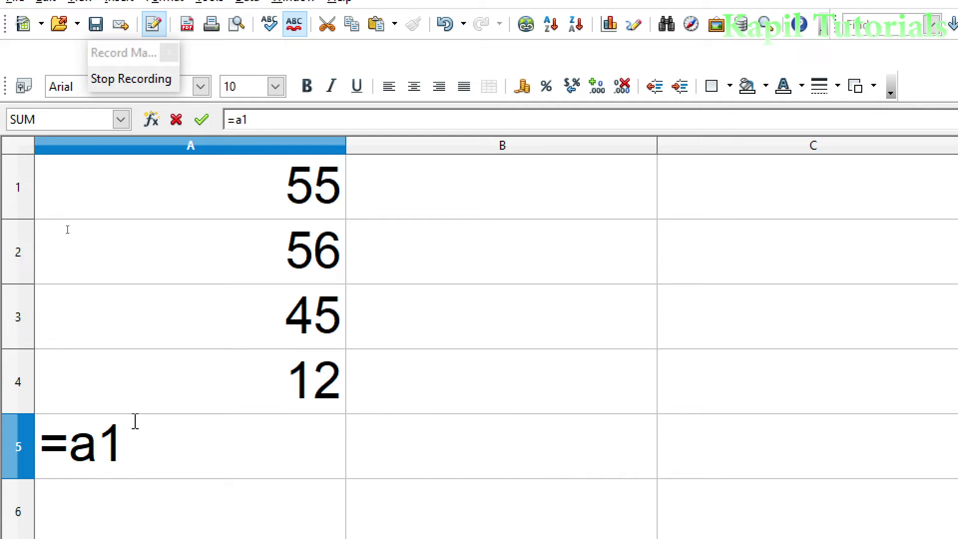
pyautogui.write('+a2+')
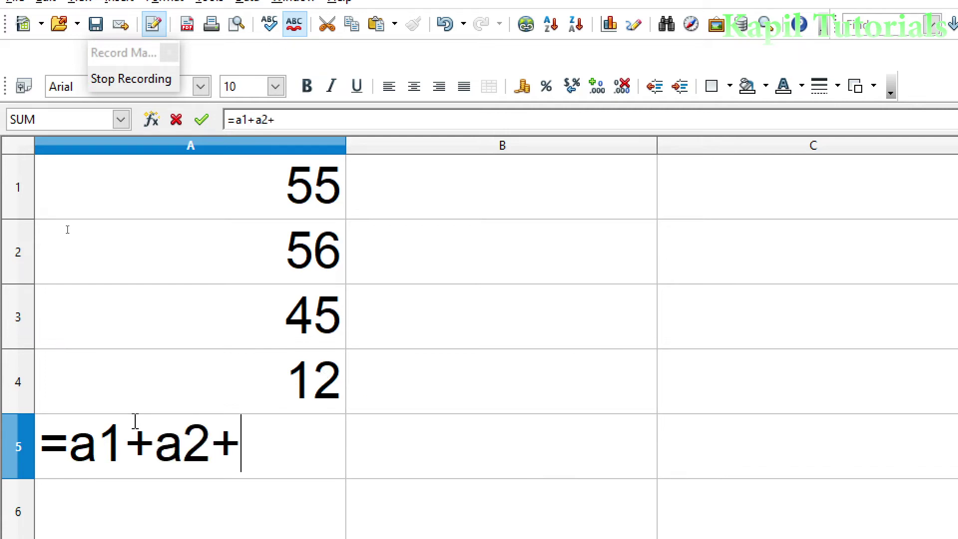
pyautogui.write('a3')
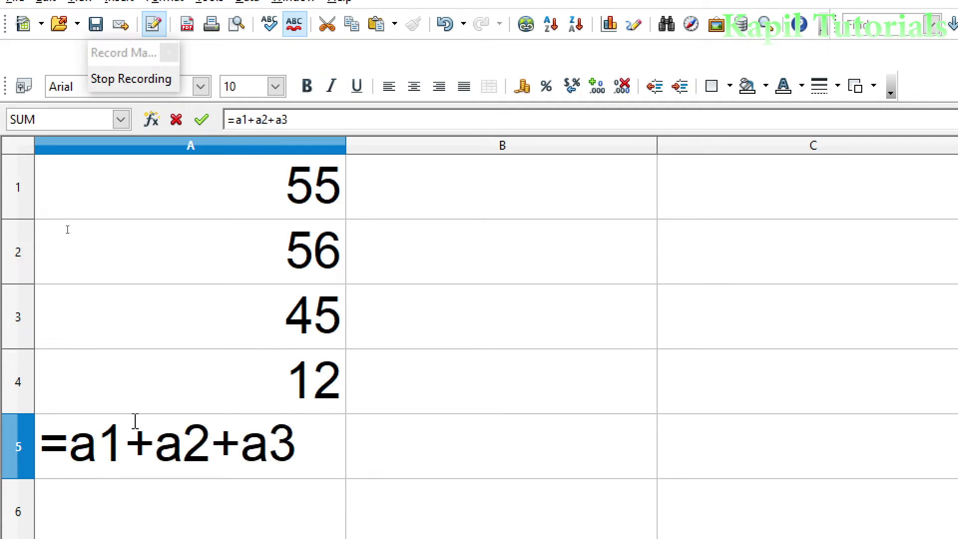
pyautogui.write('+a4')
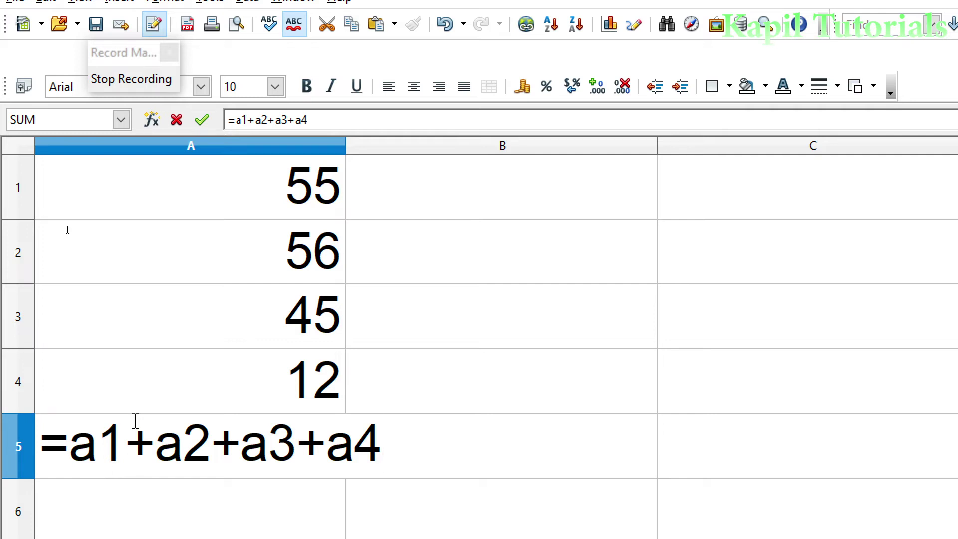
pyautogui.press('Return')
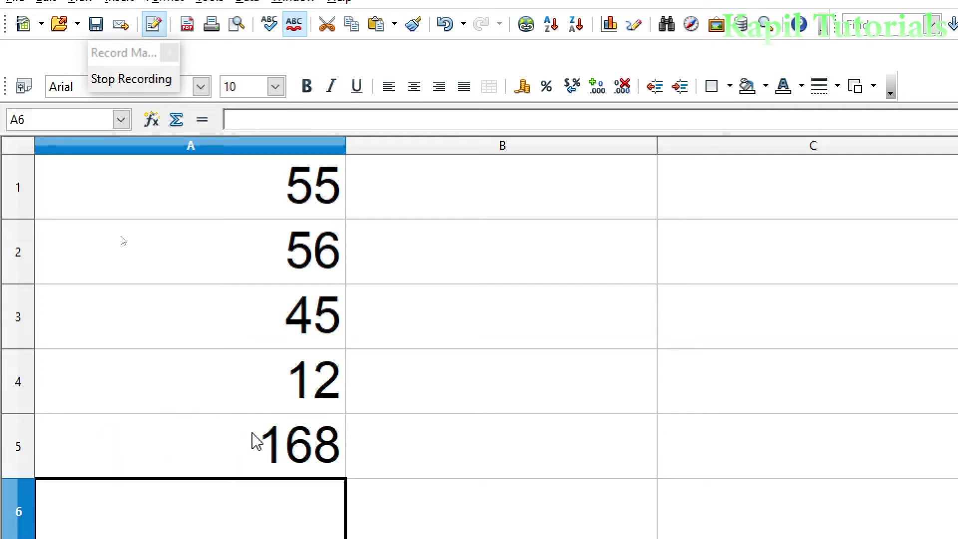
pyautogui.click(243, 444)
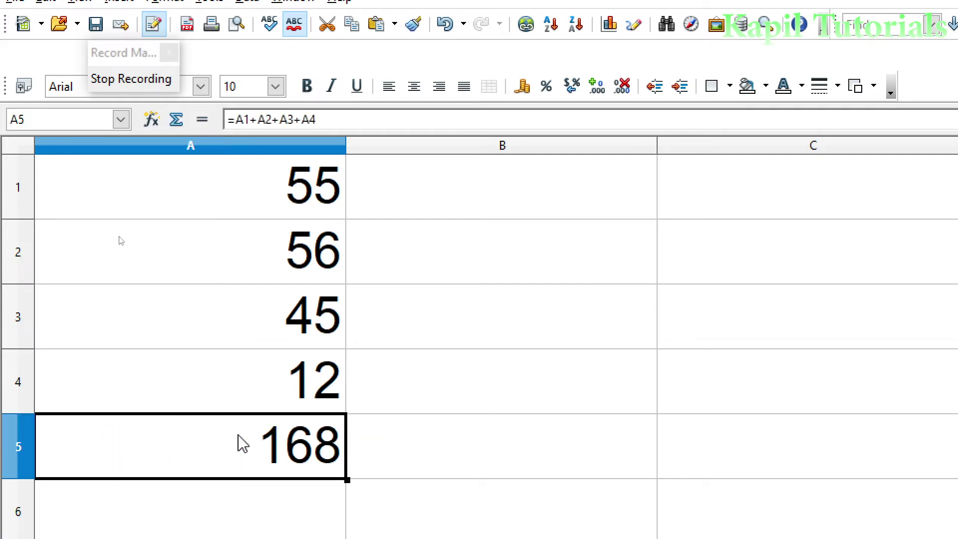
# Stop the macro recording and save it as add in Module1 of the Standard library under My Macros.
pyautogui.click(114, 84)
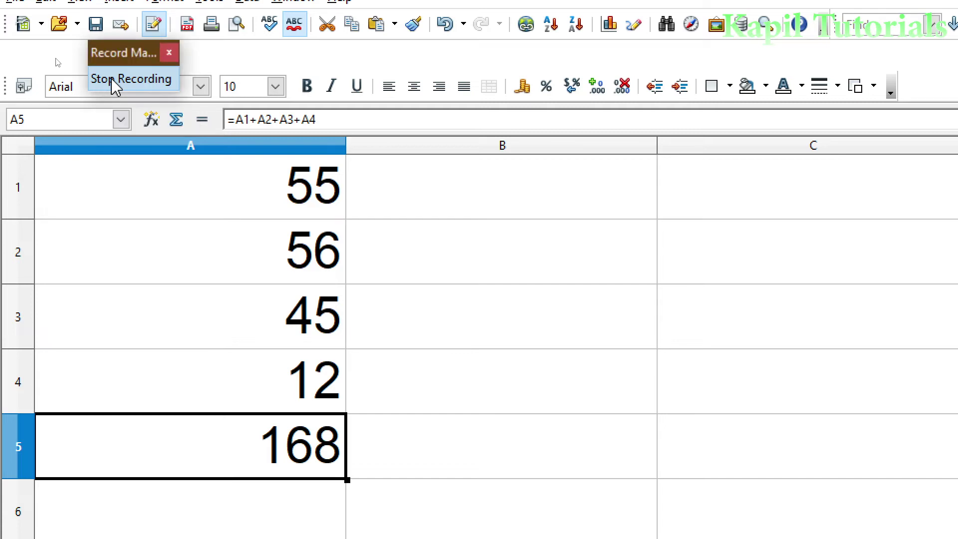
pyautogui.moveTo(664, 325); pyautogui.dragTo(205, 152)
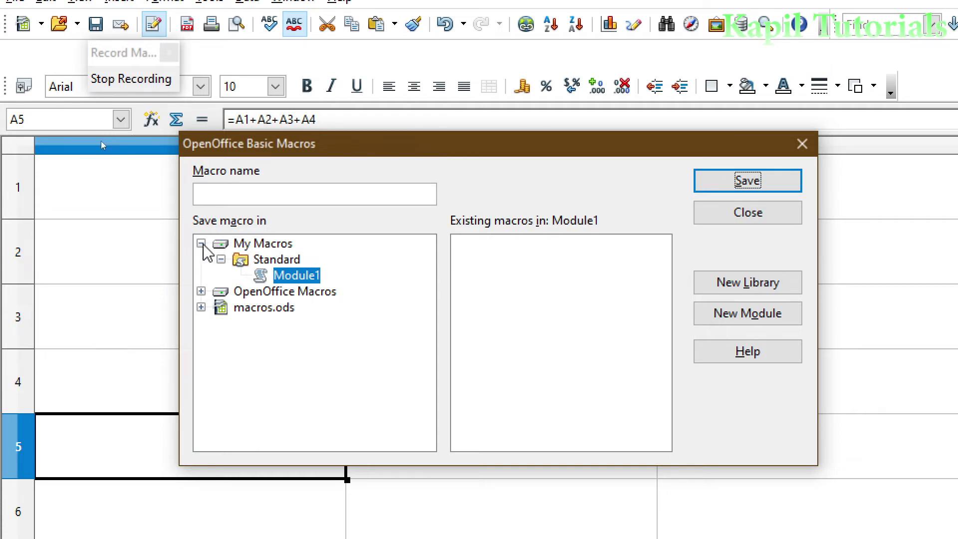
pyautogui.click(244, 264)
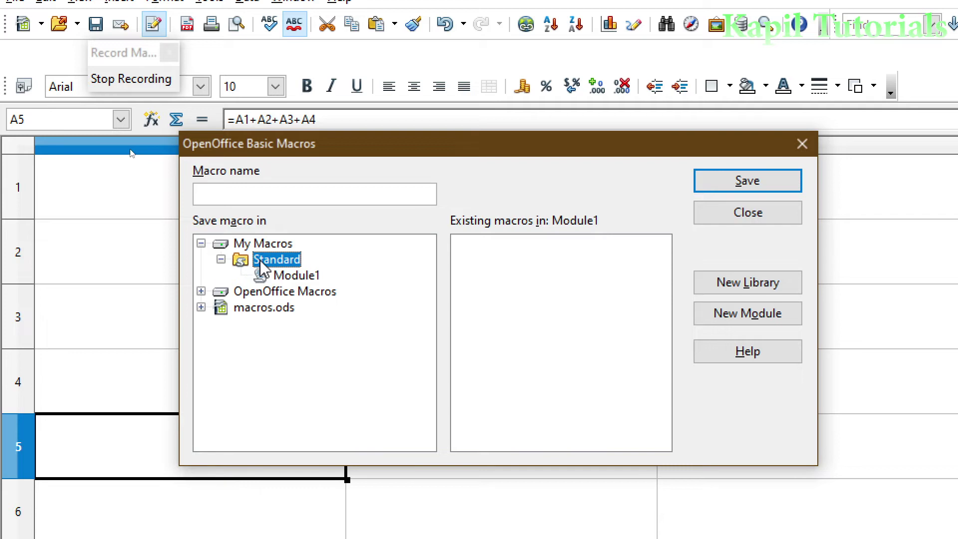
pyautogui.click(273, 277)
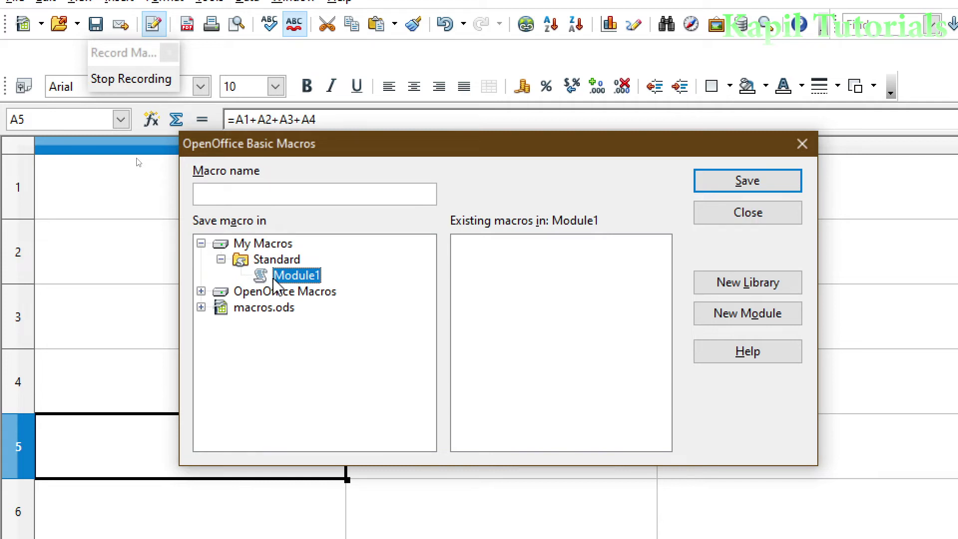
pyautogui.click(222, 194)
pyautogui.write('add')
pyautogui.click(737, 184)
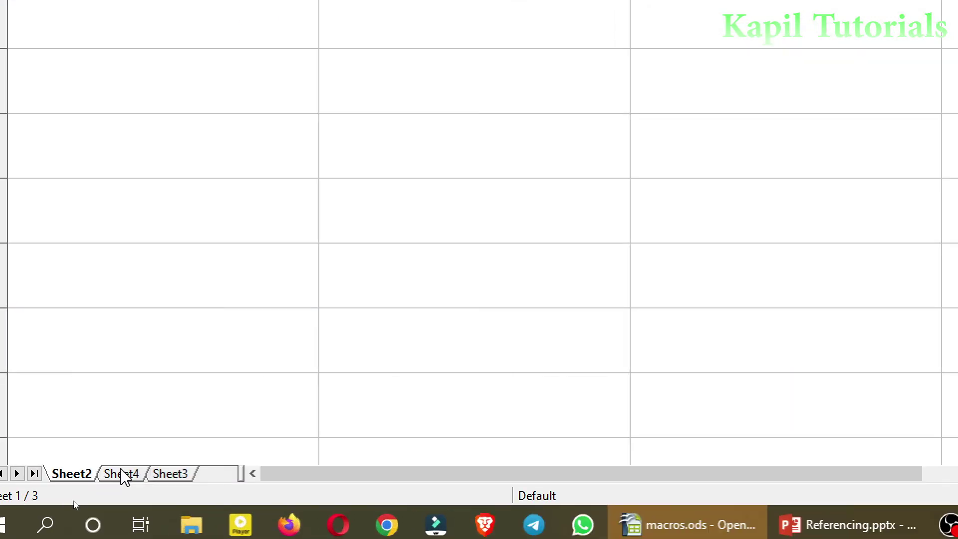
# Enter the numbers 56, 33, 22 and 44 in cells A1 to A4 of Sheet4.
pyautogui.click(123, 475)
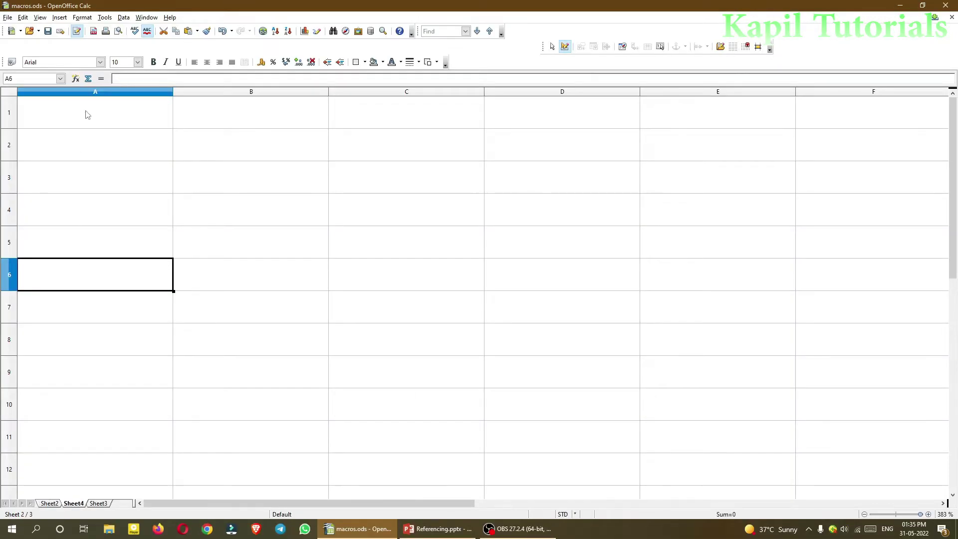
pyautogui.click(87, 114)
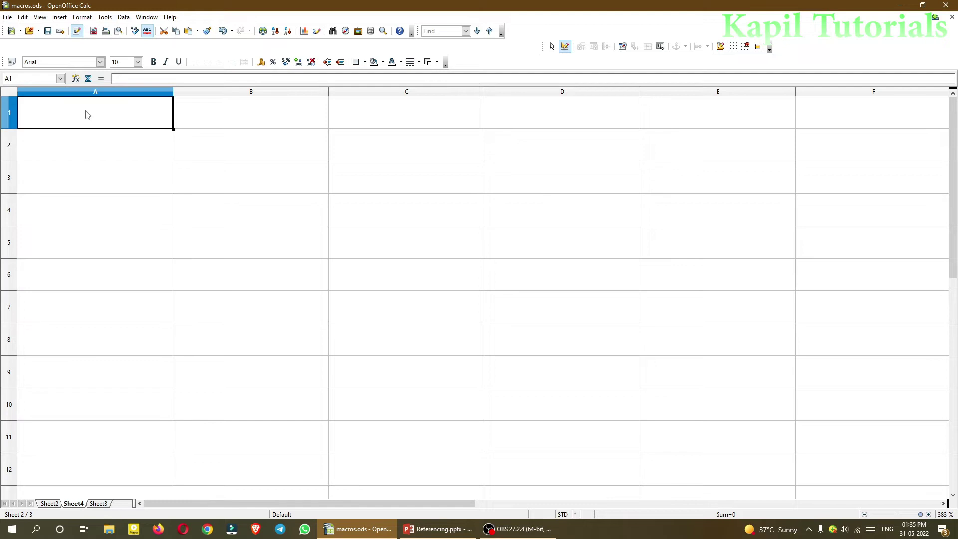
pyautogui.write('56')
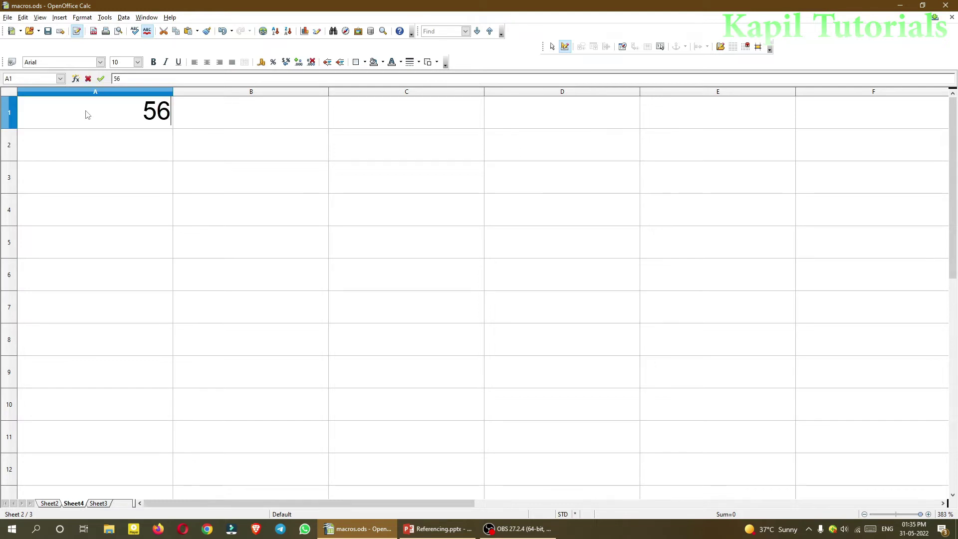
pyautogui.press('Return')
pyautogui.write('33')
pyautogui.press('Return')
pyautogui.write('22')
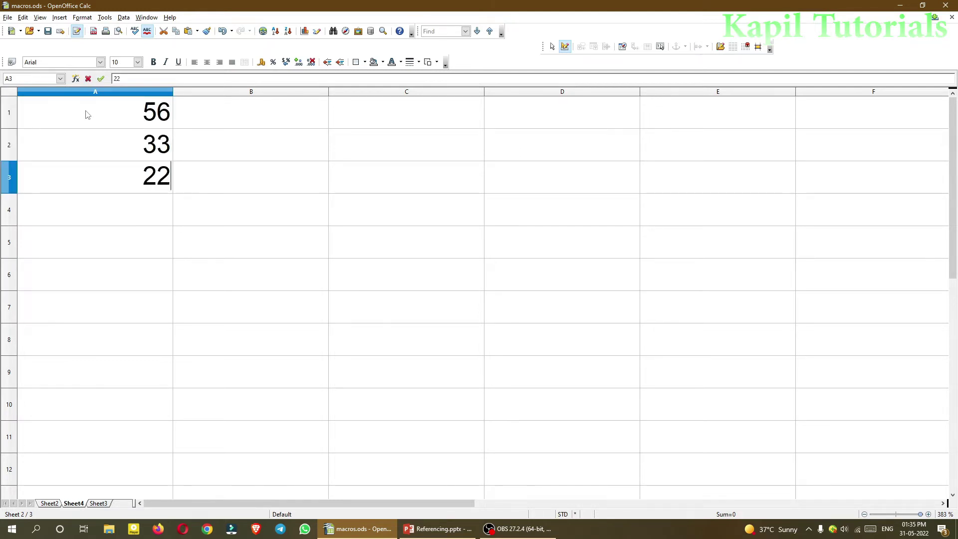
pyautogui.press('Return')
pyautogui.write('44')
pyautogui.press('Return')
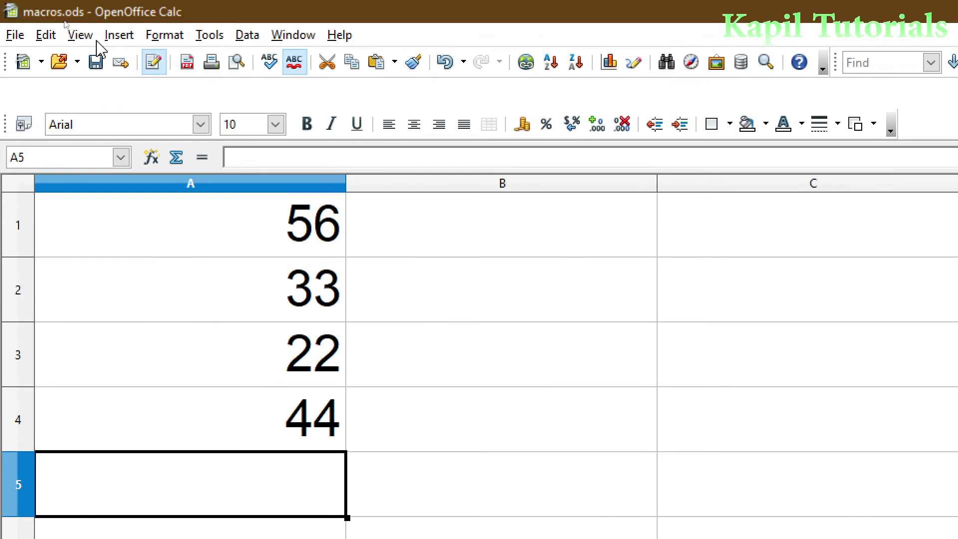
# Run the add macro from Module1 of the Standard library under My Macros with cell A5 of Sheet4 active.
pyautogui.click(209, 36)
pyautogui.moveTo(260, 349)
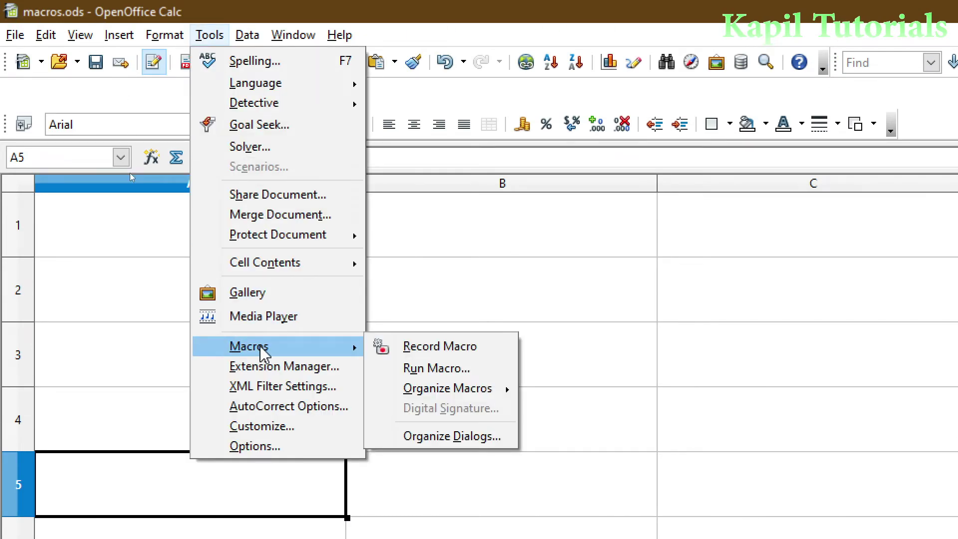
pyautogui.click(434, 369)
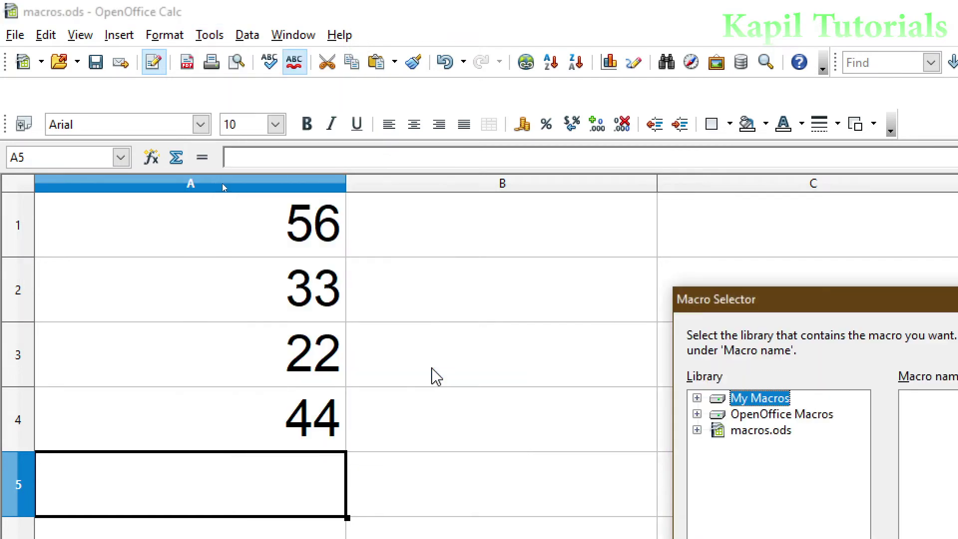
pyautogui.moveTo(693, 312); pyautogui.dragTo(268, 120)
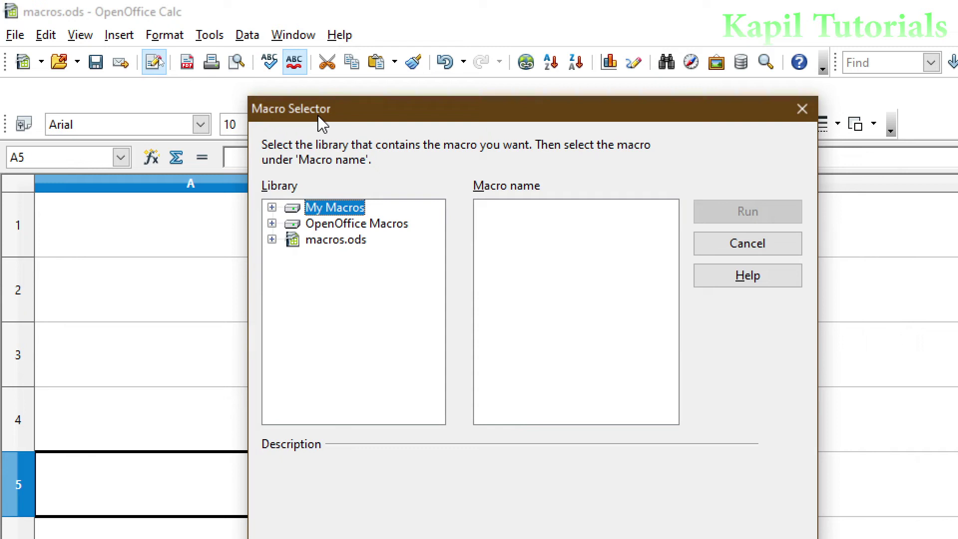
pyautogui.click(271, 207)
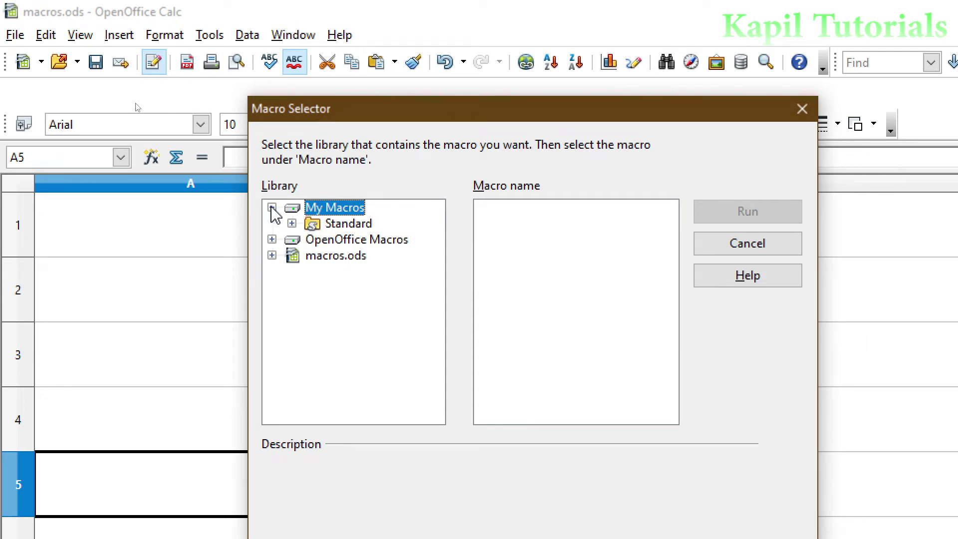
pyautogui.click(312, 224)
pyautogui.click(292, 224)
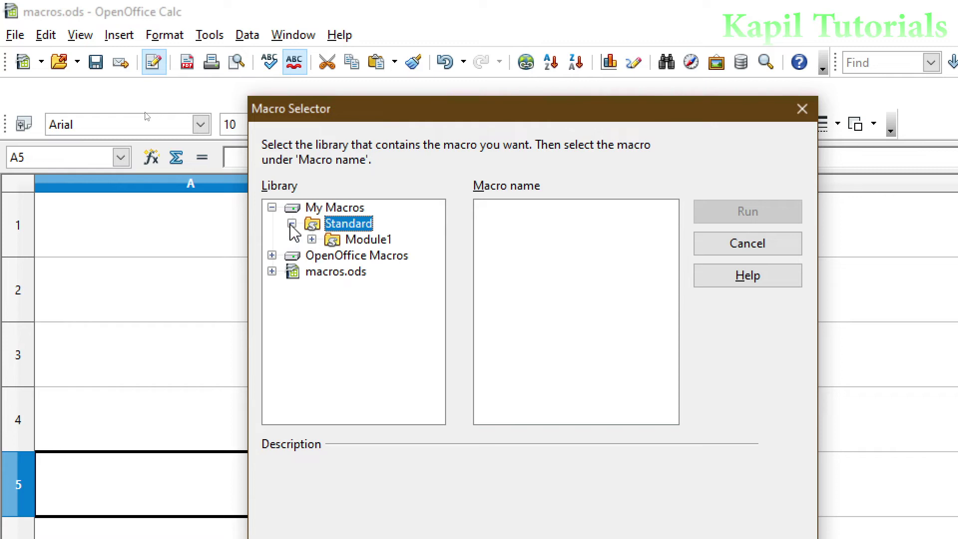
pyautogui.click(356, 242)
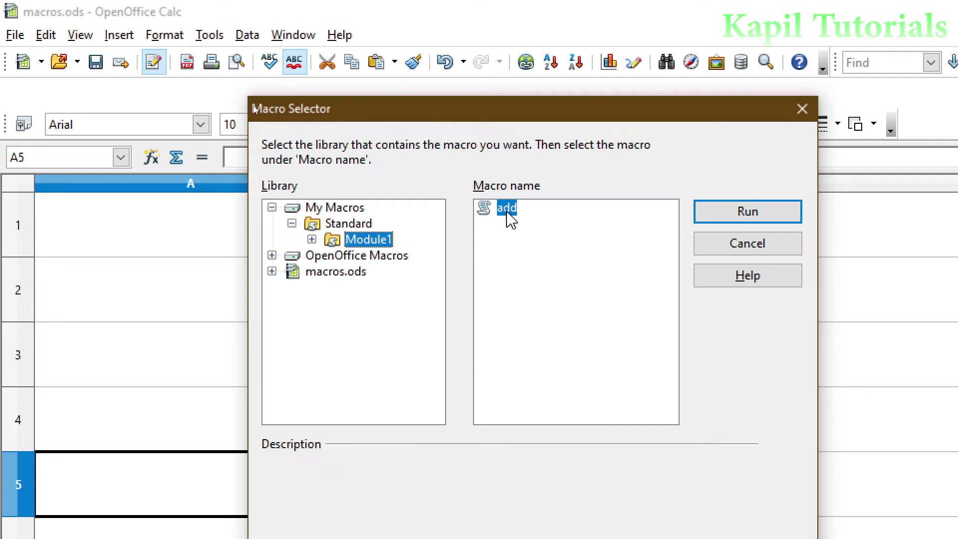
pyautogui.moveTo(498, 112); pyautogui.dragTo(630, 111)
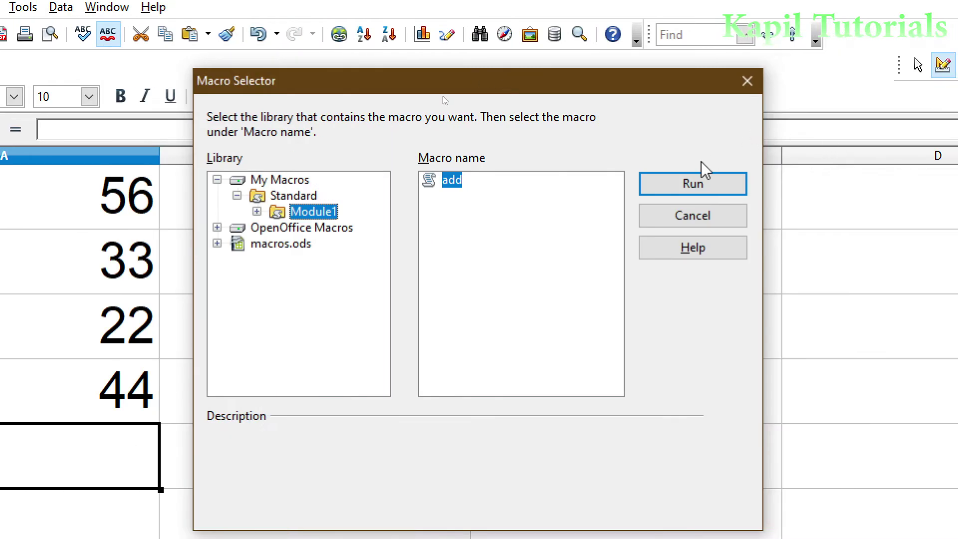
pyautogui.click(681, 187)
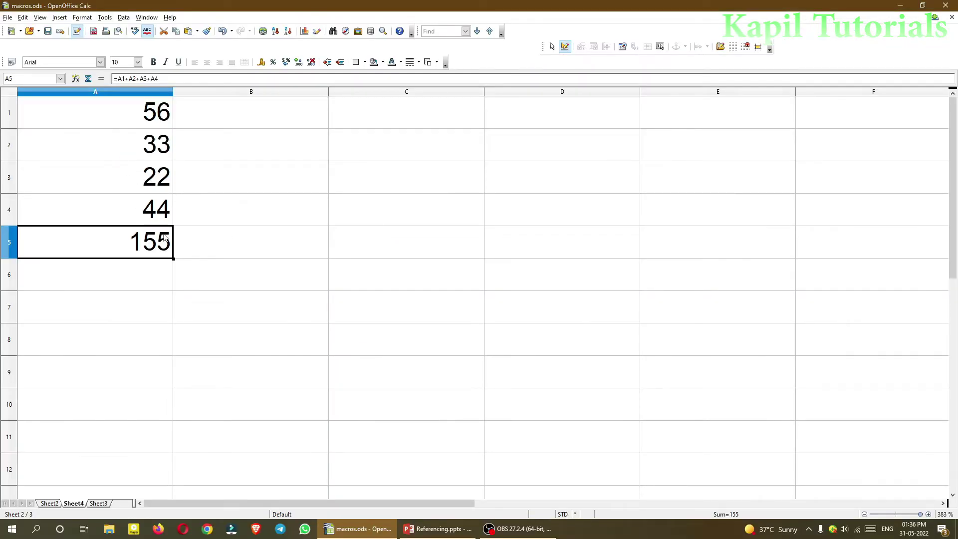
# Check the four numbers in cells A1 to A4 of Sheet4 against the macro's sum.
pyautogui.click(135, 119)
pyautogui.click(136, 156)
pyautogui.click(136, 182)
pyautogui.click(137, 215)
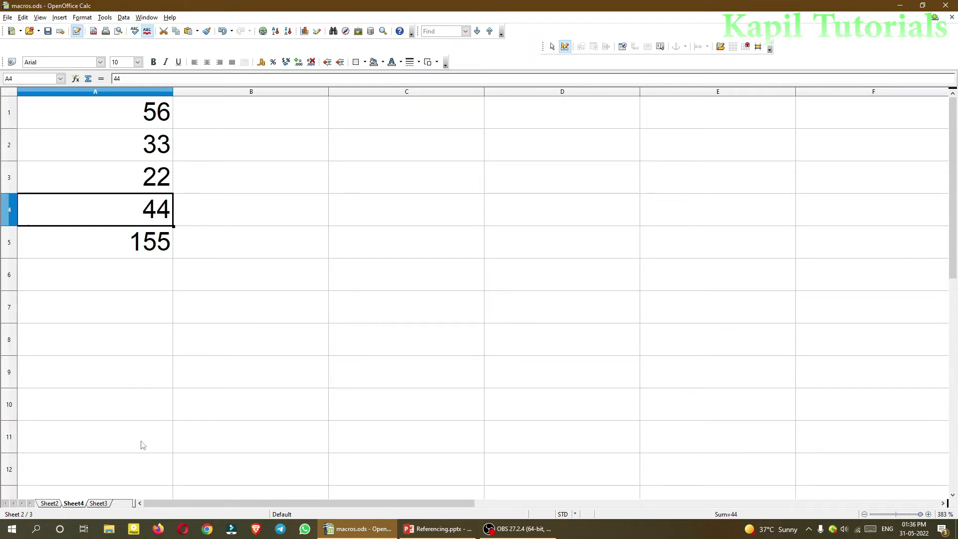
# Enter the numbers 66, 22, 11, 22, 33 and 78 in cells A1 to A6 of Sheet3.
pyautogui.click(100, 503)
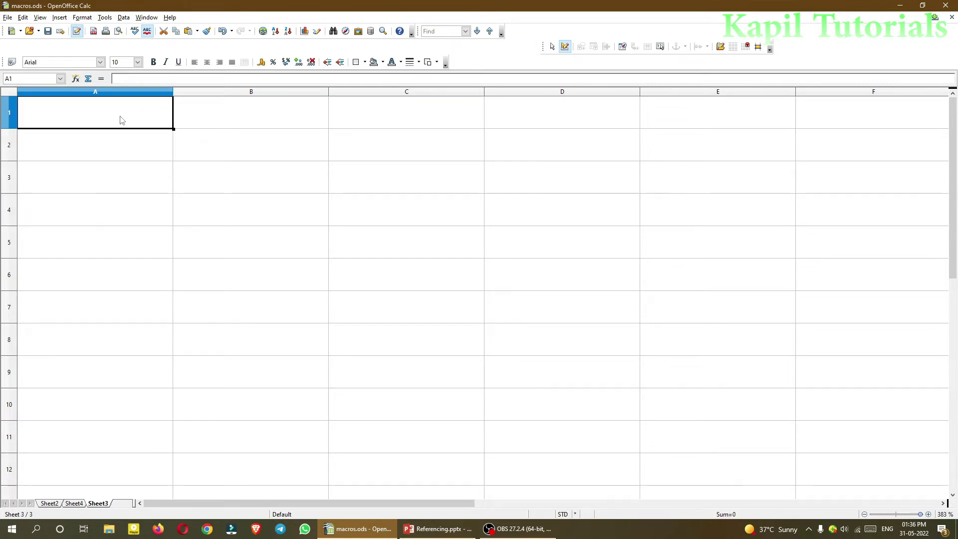
pyautogui.write('66')
pyautogui.press('Return')
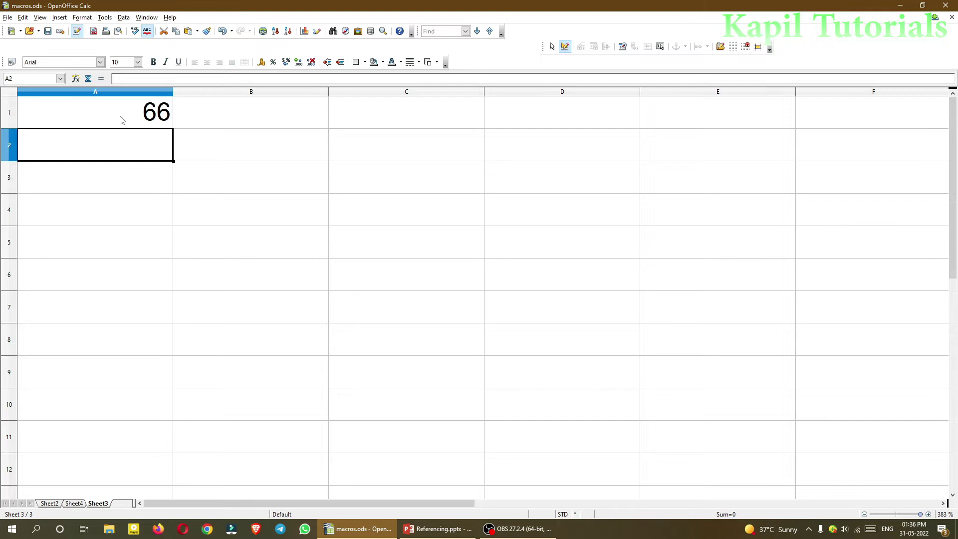
pyautogui.write('22')
pyautogui.press('Return')
pyautogui.write('11')
pyautogui.press('Return')
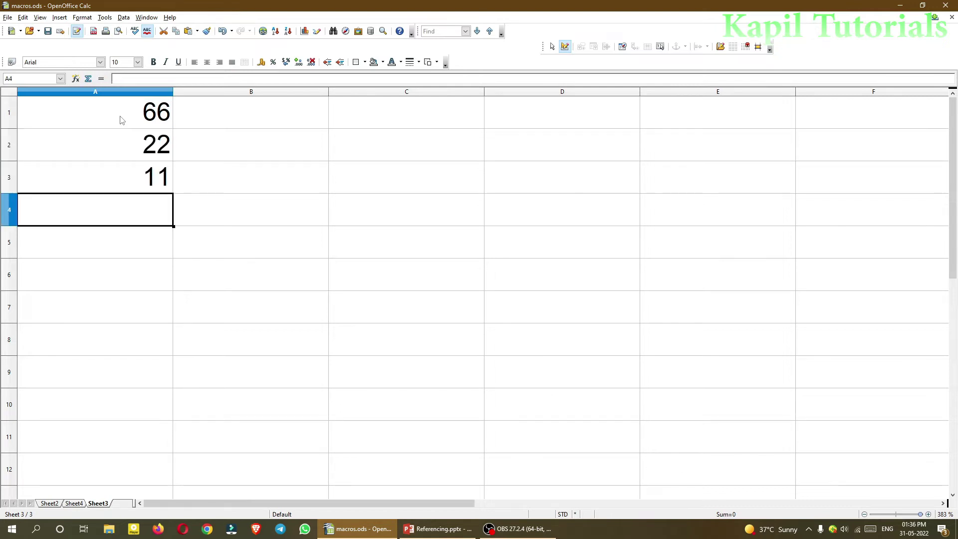
pyautogui.write('22')
pyautogui.press('Return')
pyautogui.write('33')
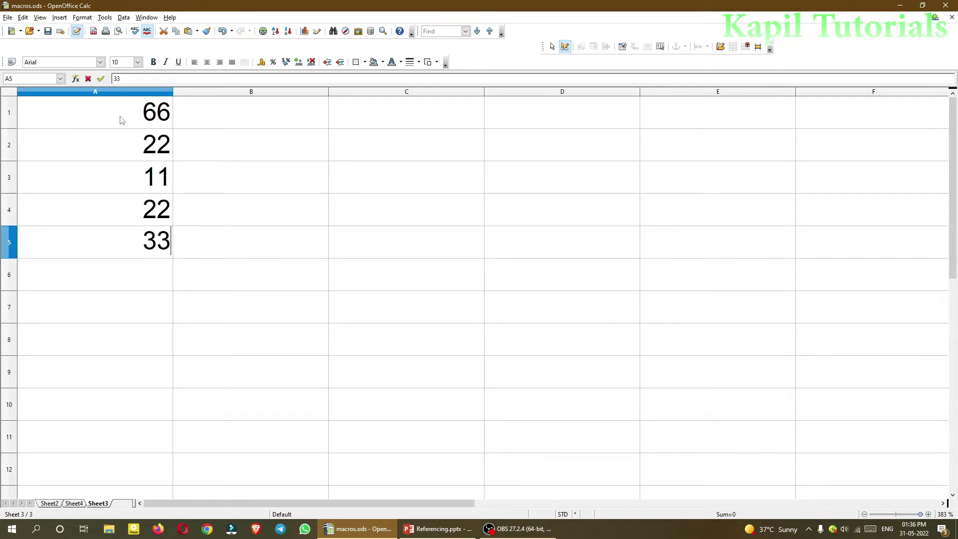
pyautogui.press('Return')
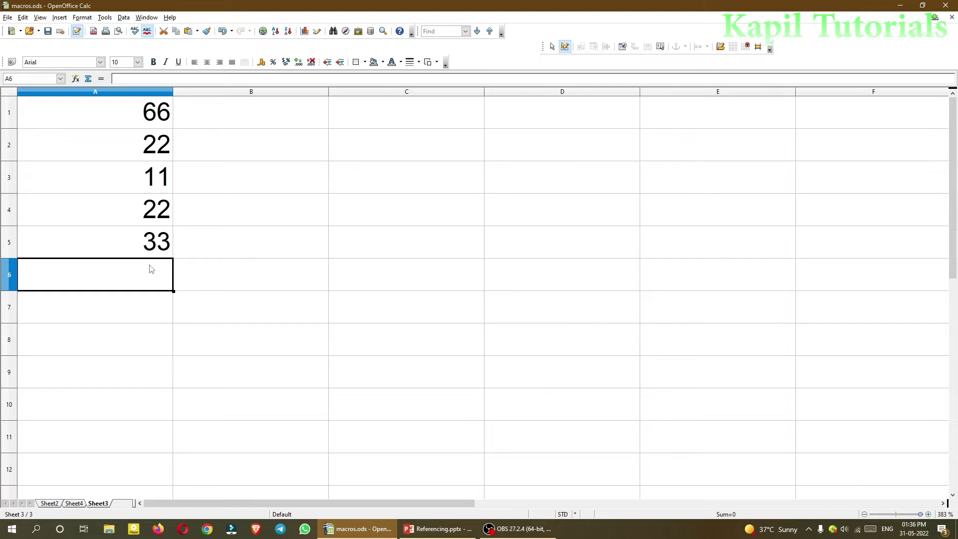
pyautogui.write('78')
pyautogui.press('Return')
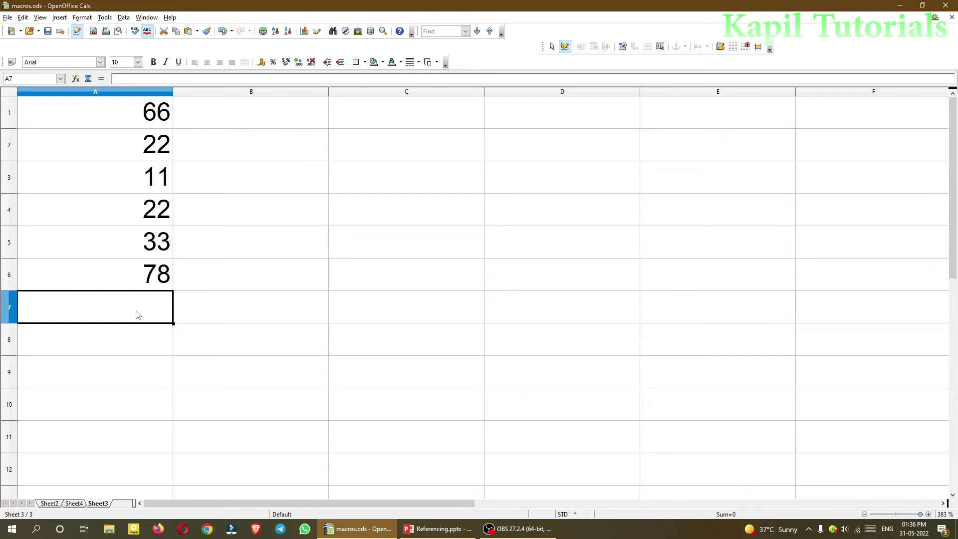
# Run the add macro from Module1 of the Standard library with cell A7 of Sheet3 active.
pyautogui.click(104, 18)
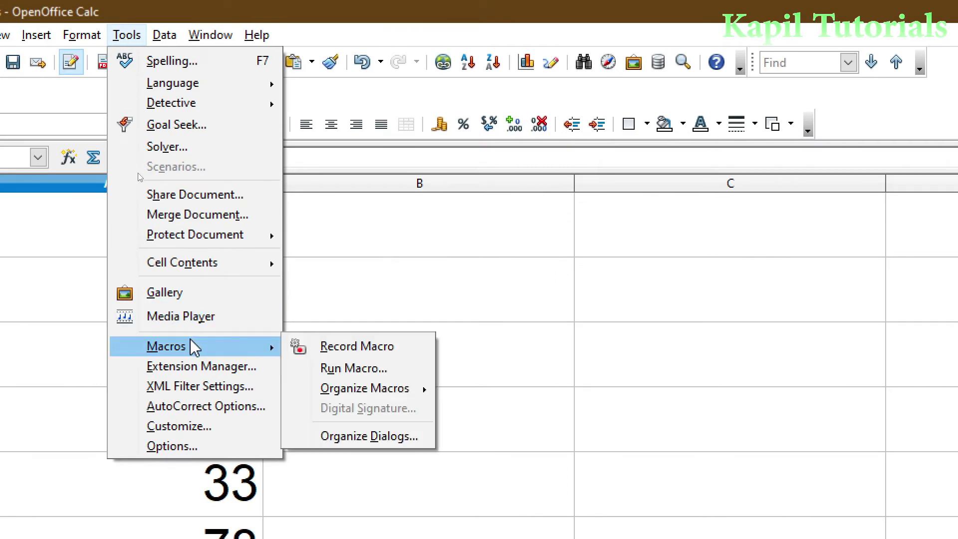
pyautogui.moveTo(139, 175)
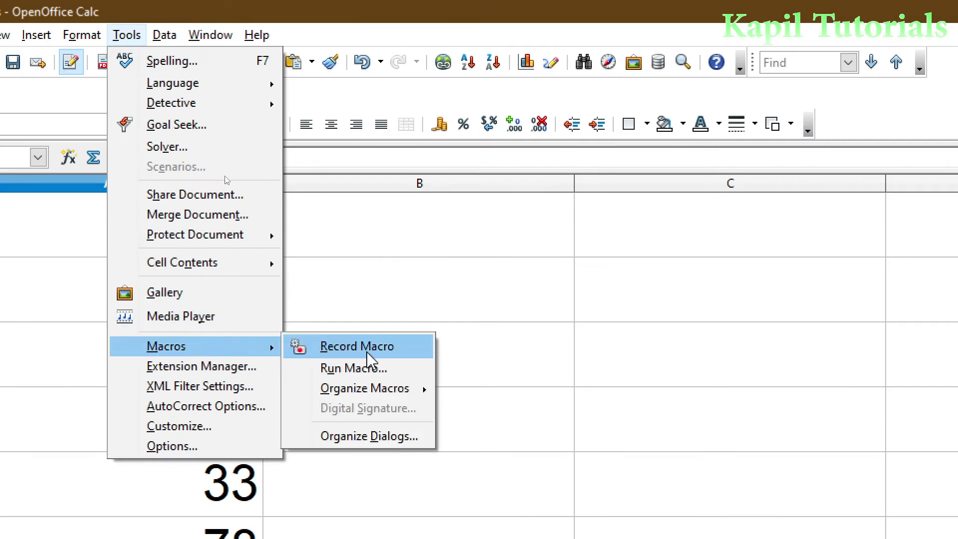
pyautogui.click(363, 372)
pyautogui.moveTo(658, 302); pyautogui.dragTo(487, 211)
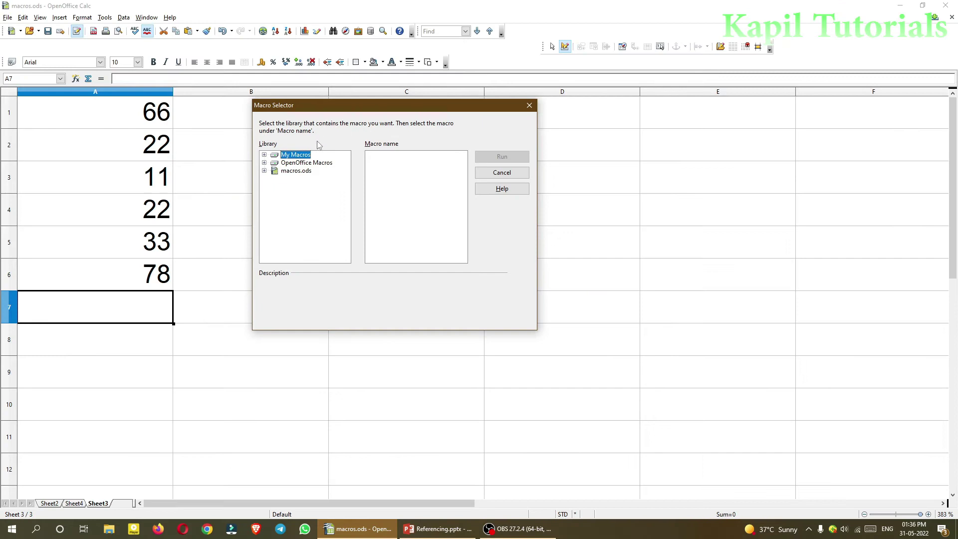
pyautogui.click(264, 155)
pyautogui.click(295, 163)
pyautogui.click(274, 163)
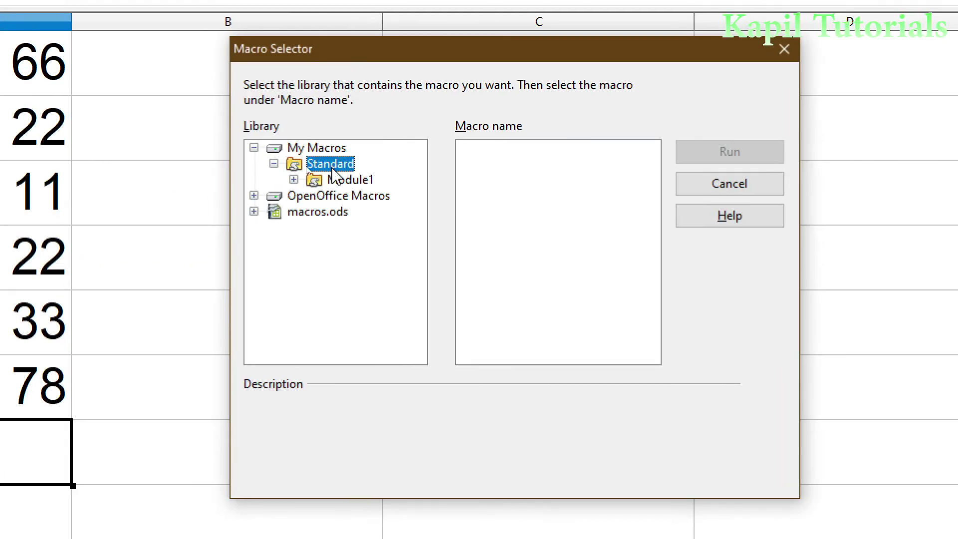
pyautogui.click(312, 171)
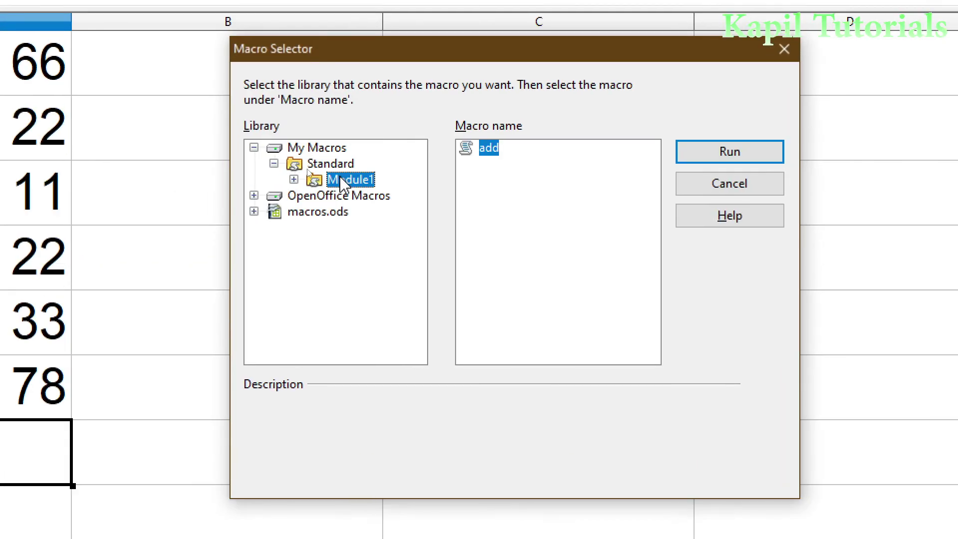
pyautogui.click(700, 158)
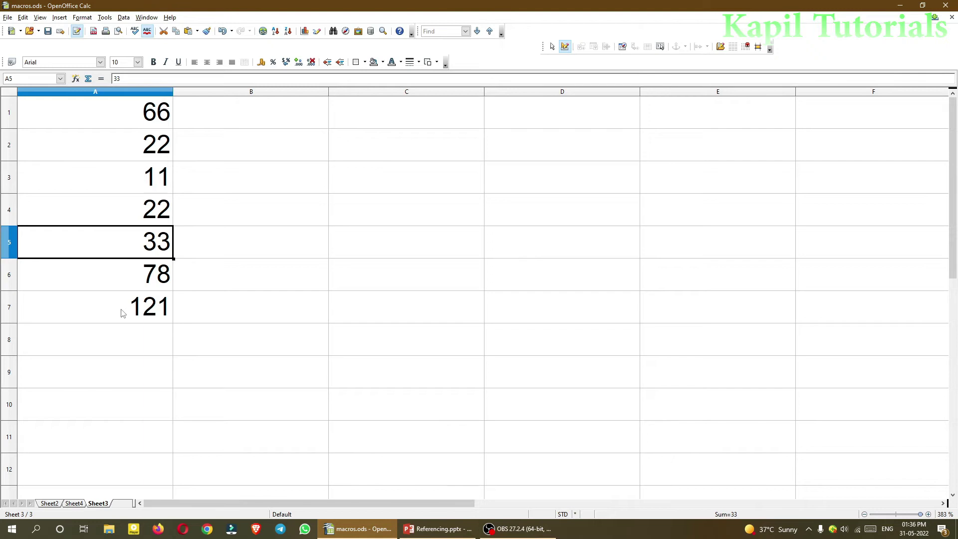
# Inspect the formula that the macro wrote in cell A7 of Sheet3 to see which cells it adds.
pyautogui.click(121, 313)
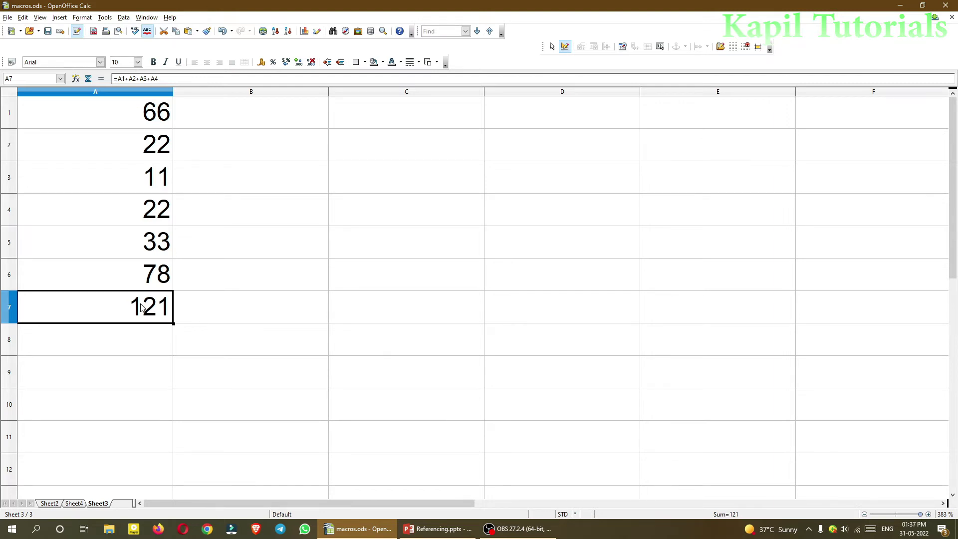
pyautogui.press('F2')
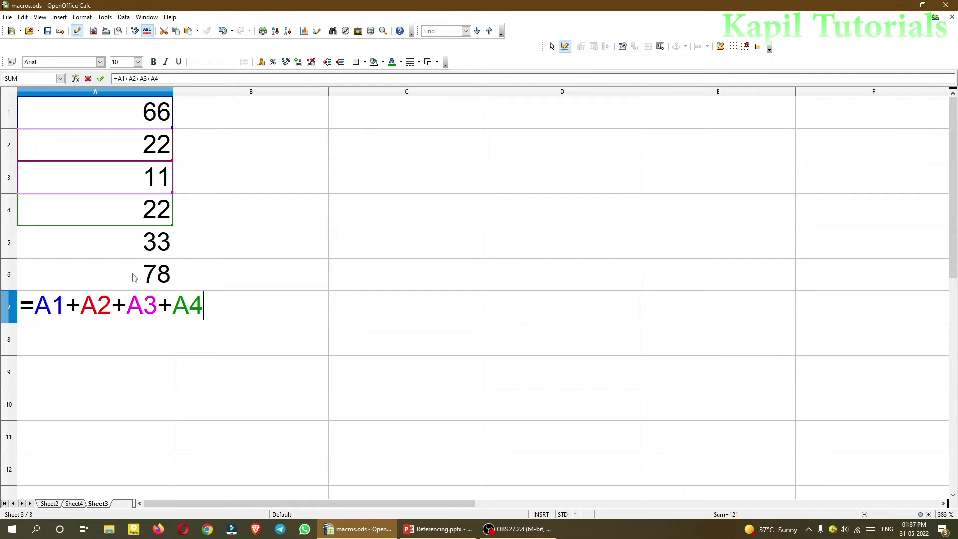
pyautogui.press('Return')
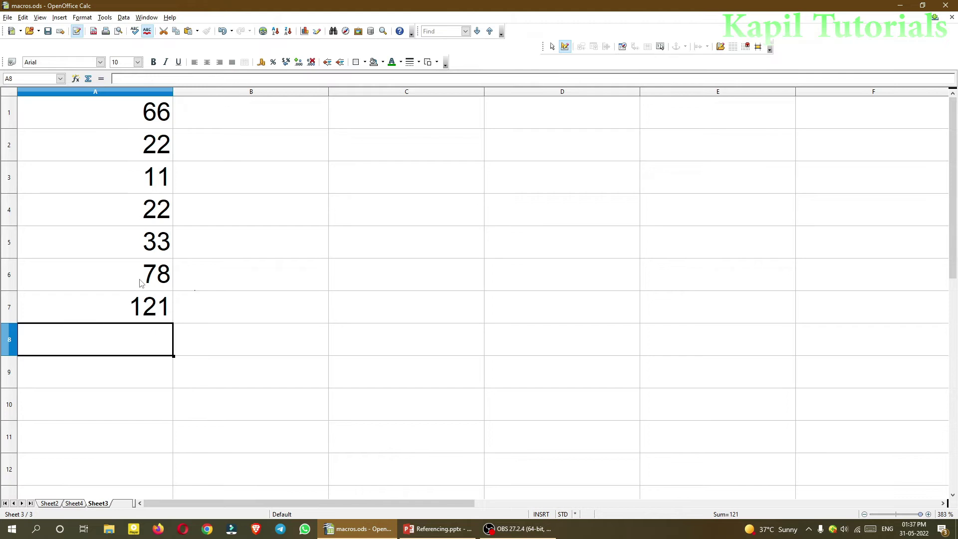
# Review the numbers in cells A1 to A4 of Sheet2, on which the macro was recorded.
pyautogui.click(50, 503)
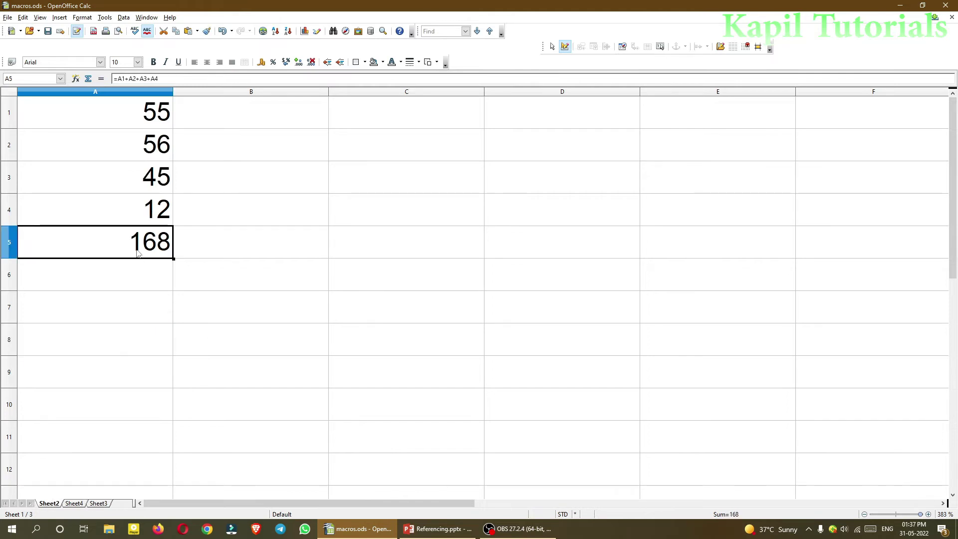
pyautogui.click(141, 215)
pyautogui.click(142, 190)
pyautogui.click(146, 143)
pyautogui.click(155, 112)
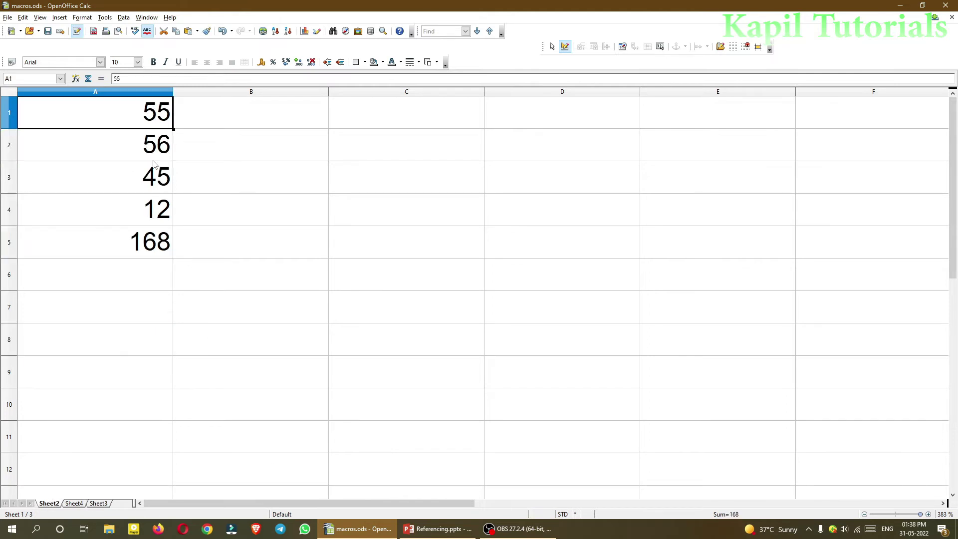
pyautogui.click(157, 220)
pyautogui.moveTo(144, 123); pyautogui.dragTo(144, 206)
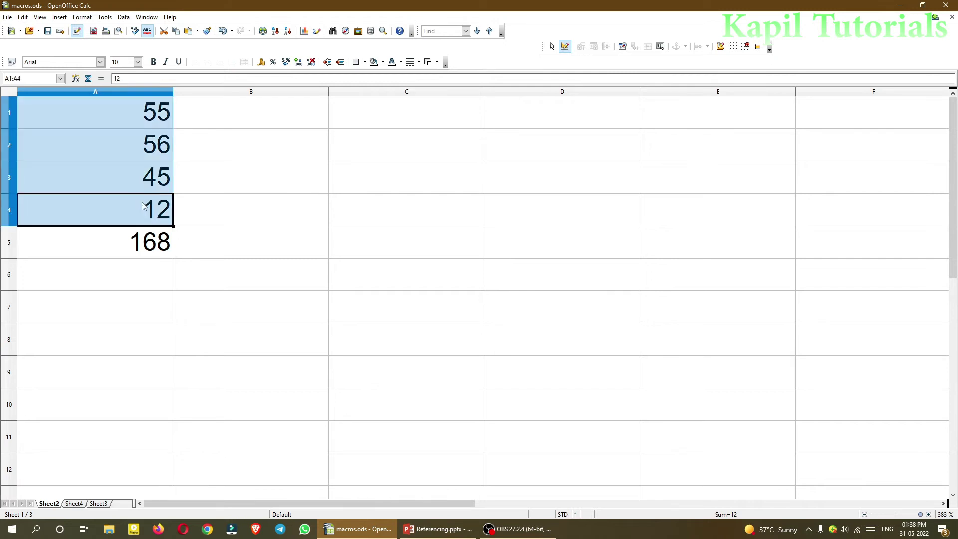
pyautogui.click(142, 207)
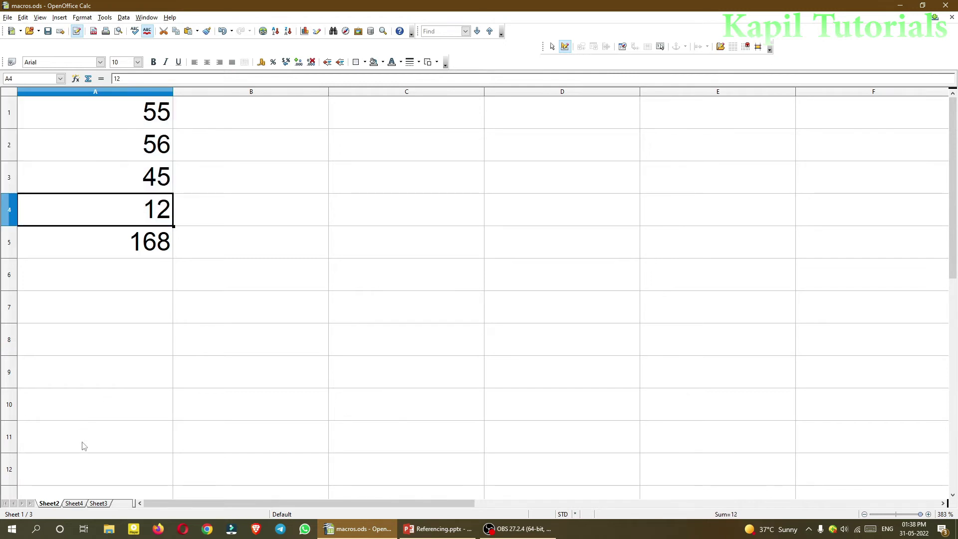
# Examine the range A1 to A4 on Sheet4 and the cell references in the formula in A5.
pyautogui.click(74, 504)
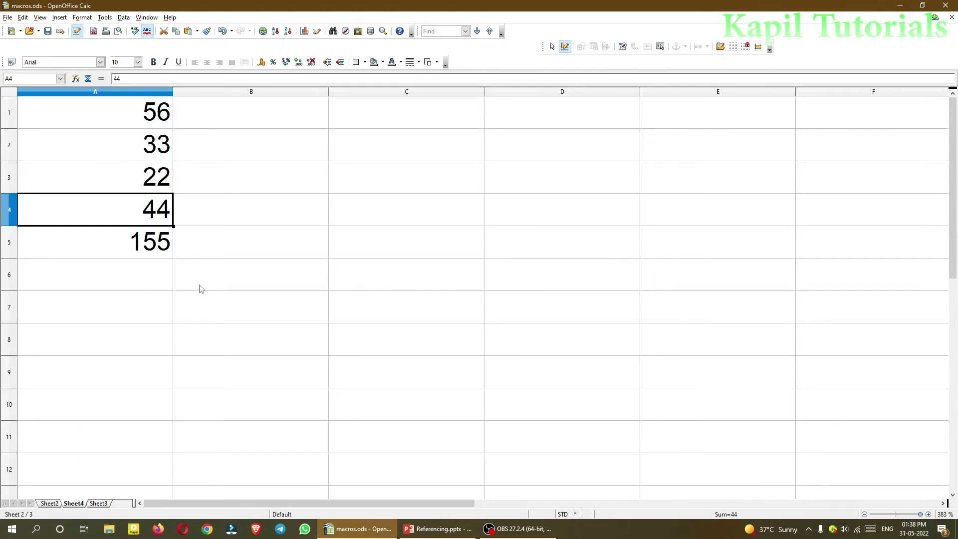
pyautogui.moveTo(119, 123); pyautogui.dragTo(124, 202)
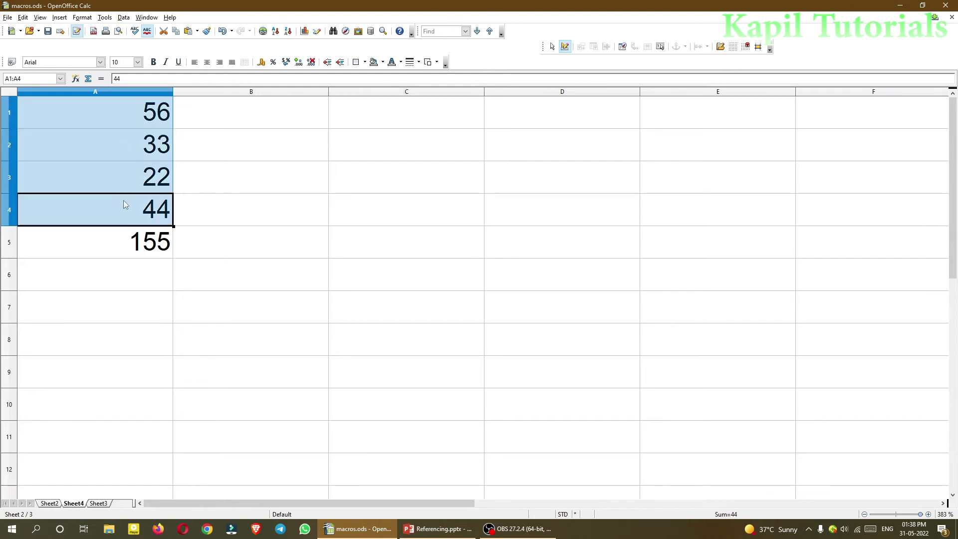
pyautogui.click(131, 249)
pyautogui.doubleClick(131, 250)
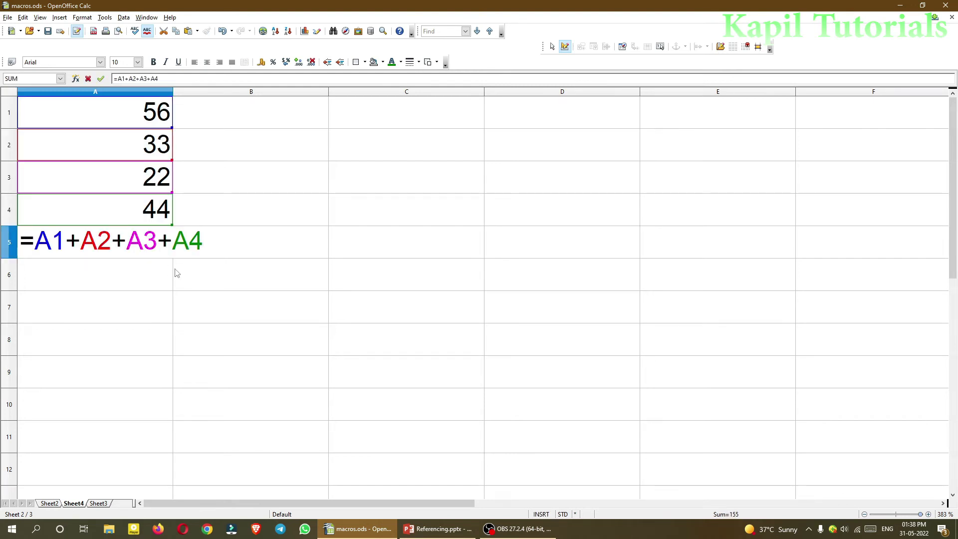
pyautogui.press('Escape')
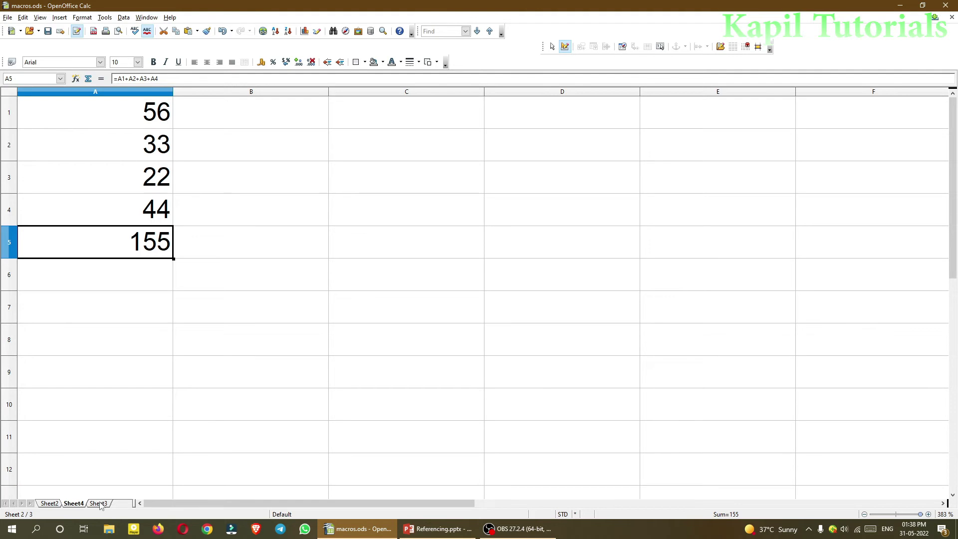
# Recheck which cells the formula in A7 of Sheet3 references, and return to Sheet2.
pyautogui.click(99, 504)
pyautogui.moveTo(129, 110)
pyautogui.mouseDown()
pyautogui.moveTo(137, 245)
pyautogui.moveTo(131, 113)
pyautogui.mouseUp()
pyautogui.click(121, 285)
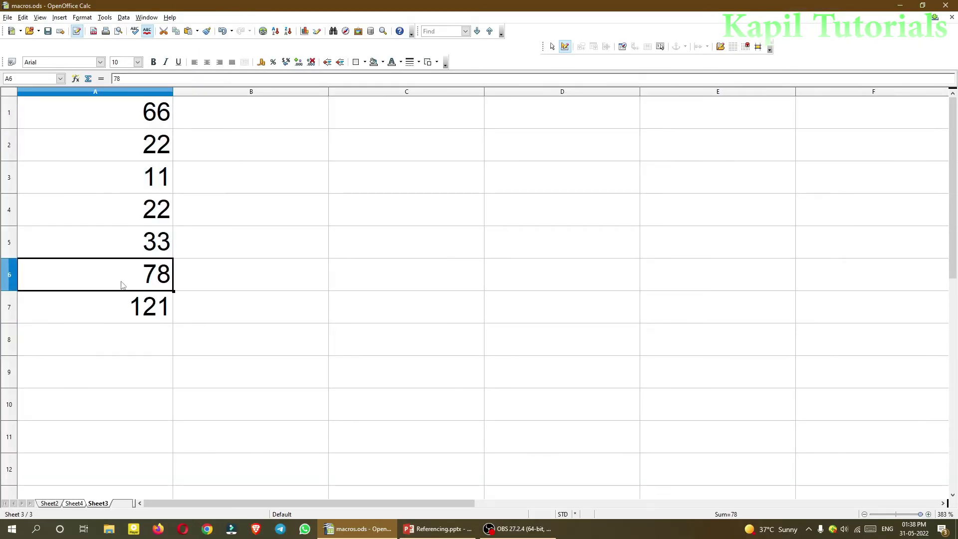
pyautogui.press('Down')
pyautogui.press('F2')
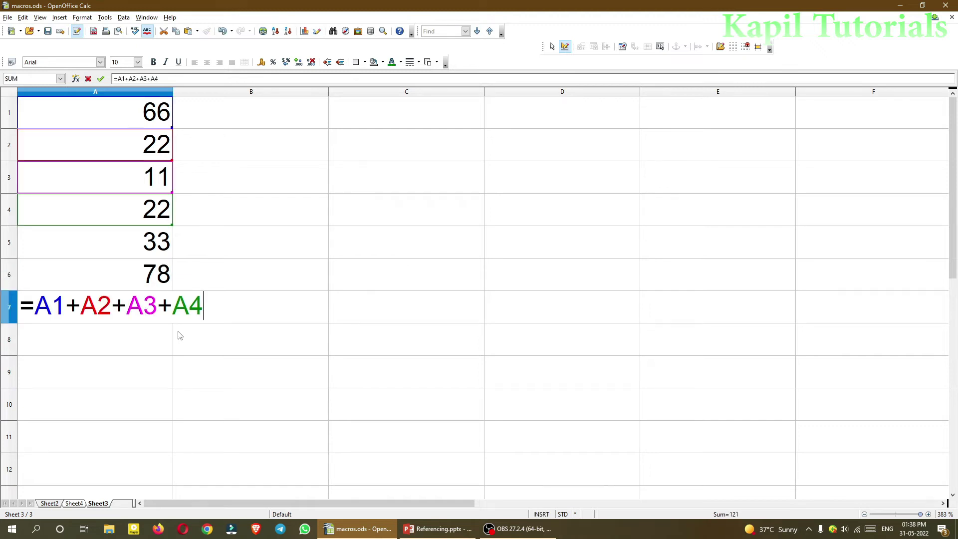
pyautogui.click(50, 505)
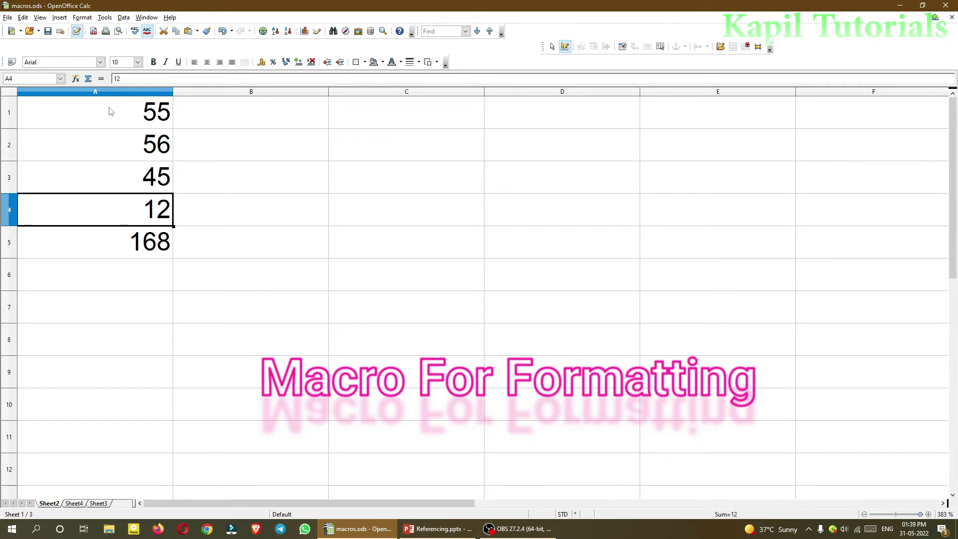
# Start recording a macro with cells A1 to A4 of Sheet2 selected, and fill them with a yellow background.
pyautogui.moveTo(111, 111); pyautogui.dragTo(125, 220)
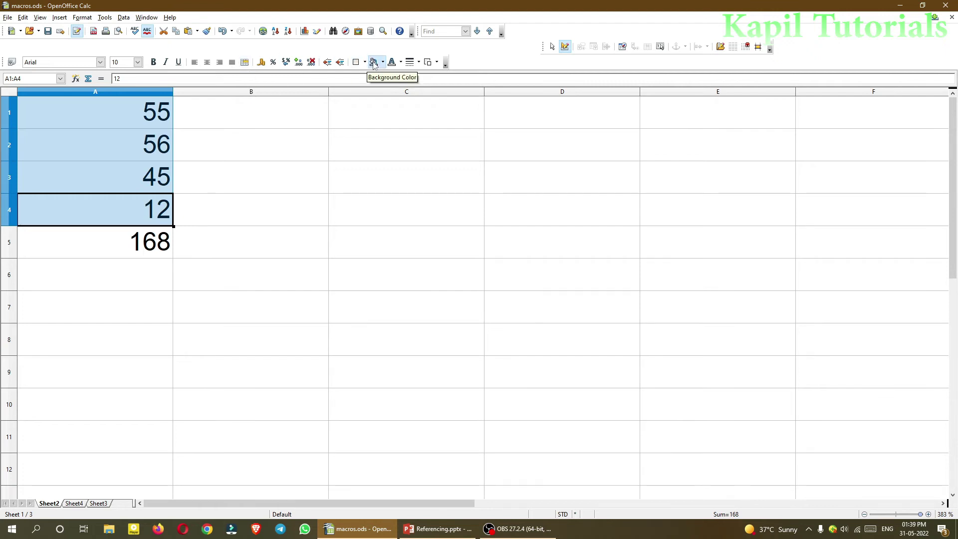
pyautogui.click(103, 18)
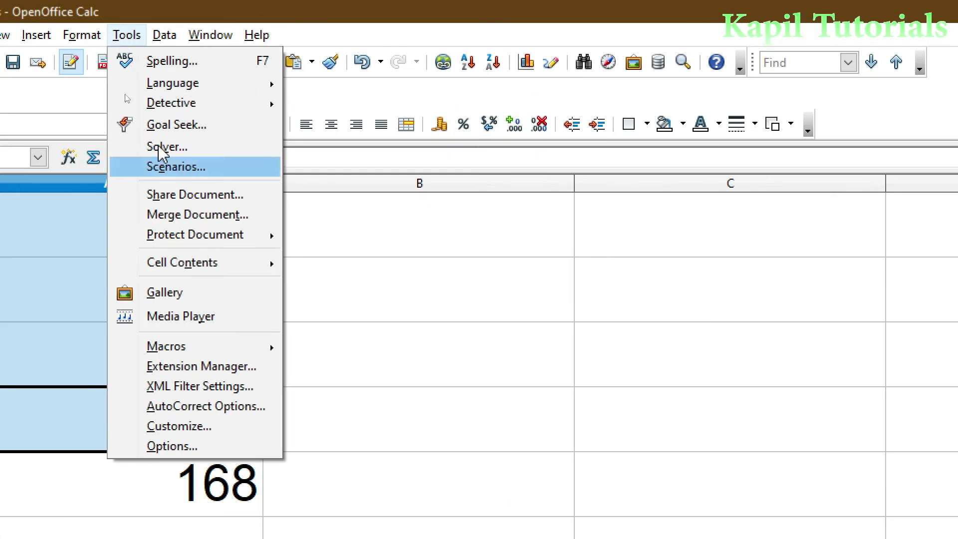
pyautogui.moveTo(130, 175)
pyautogui.click(207, 173)
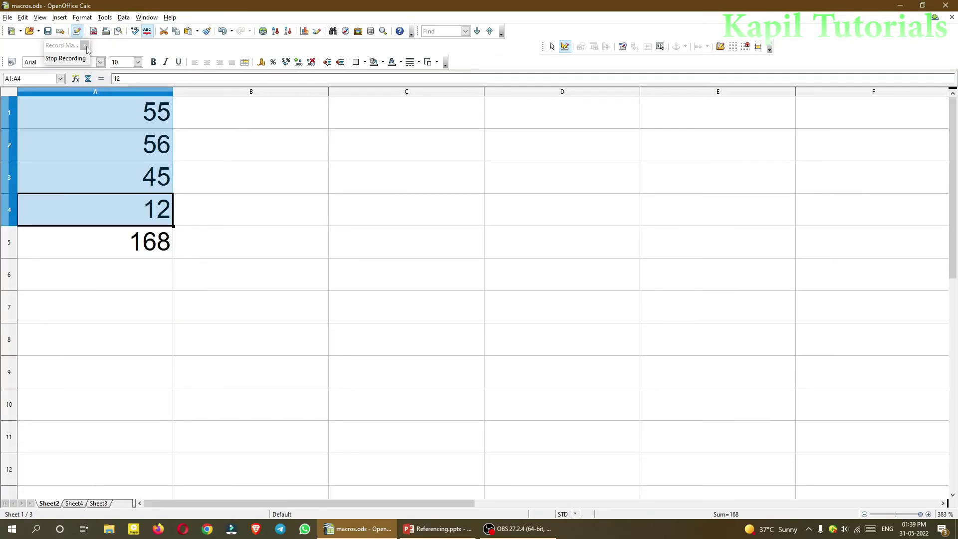
pyautogui.click(382, 61)
pyautogui.click(374, 107)
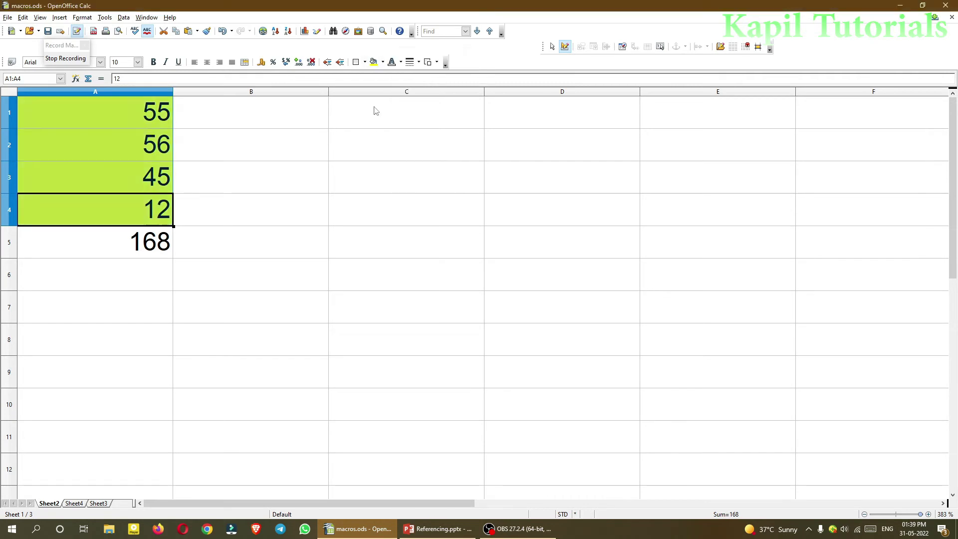
# Give cell A5 a light blue background and a red font color.
pyautogui.click(117, 252)
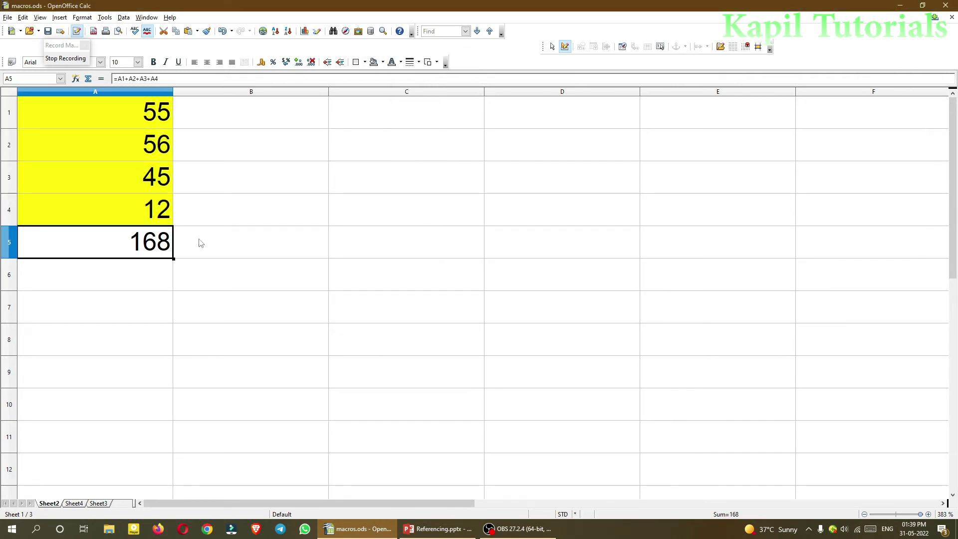
pyautogui.click(383, 62)
pyautogui.click(390, 189)
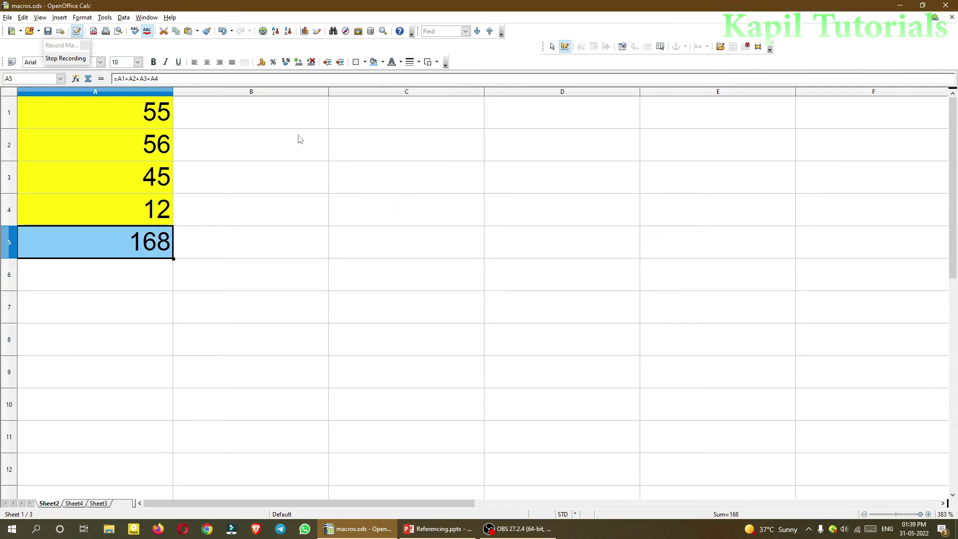
pyautogui.click(401, 62)
pyautogui.click(407, 93)
# Review the formatting buttons that can be shown, and try to apply a dark blue border color to cells A1 to A5.
pyautogui.hotkey('shift', 'Up')
pyautogui.hotkey('shift', 'Up')
pyautogui.hotkey('shift', 'Up')
pyautogui.hotkey('shift', 'Up')
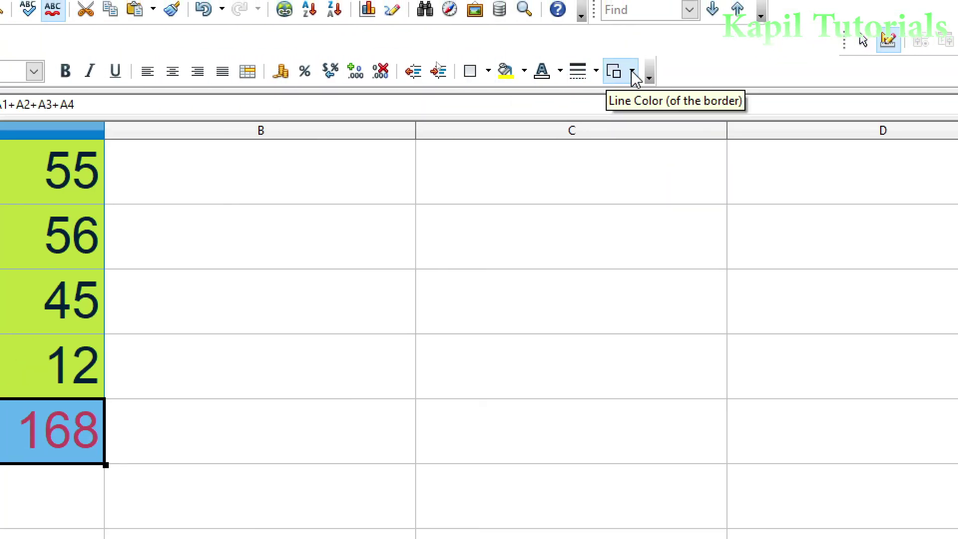
pyautogui.click(650, 79)
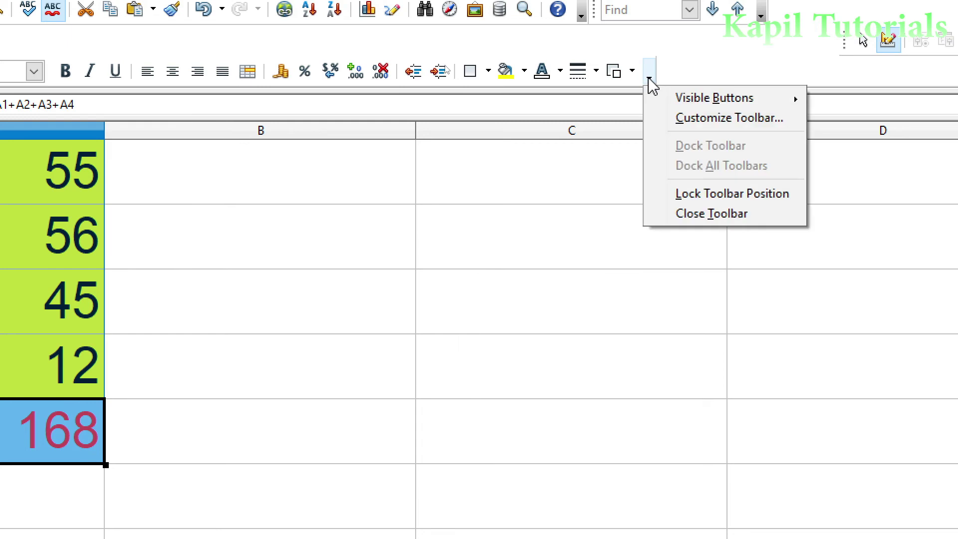
pyautogui.moveTo(713, 107)
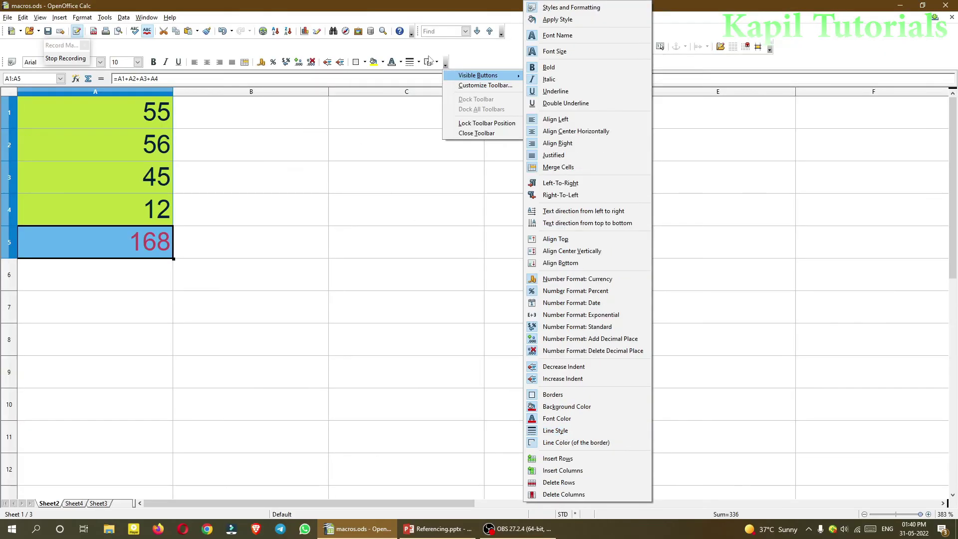
pyautogui.click(760, 406)
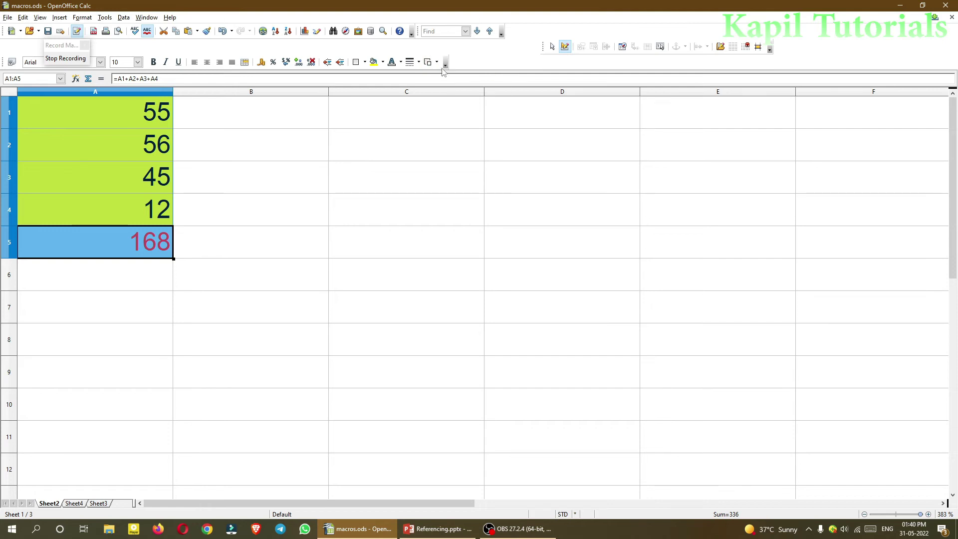
pyautogui.click(437, 62)
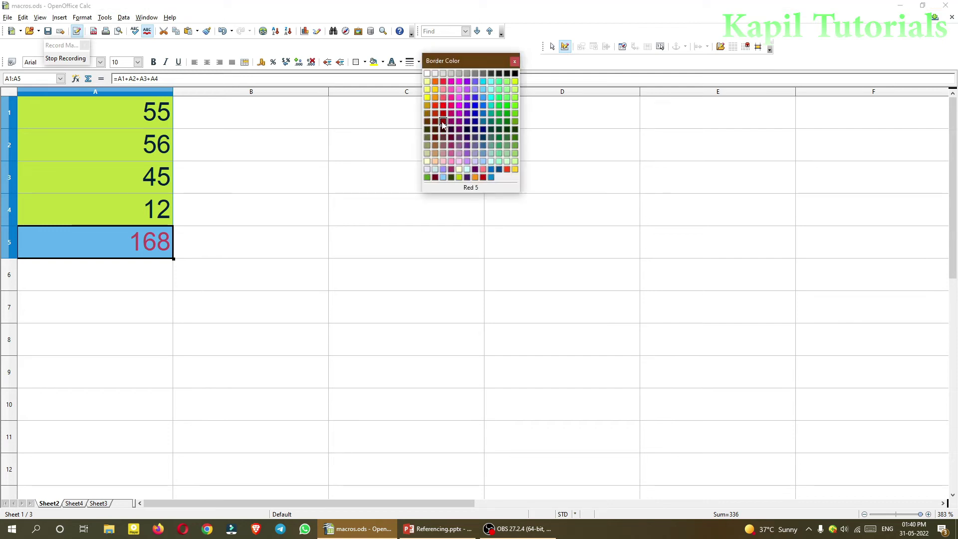
pyautogui.click(475, 122)
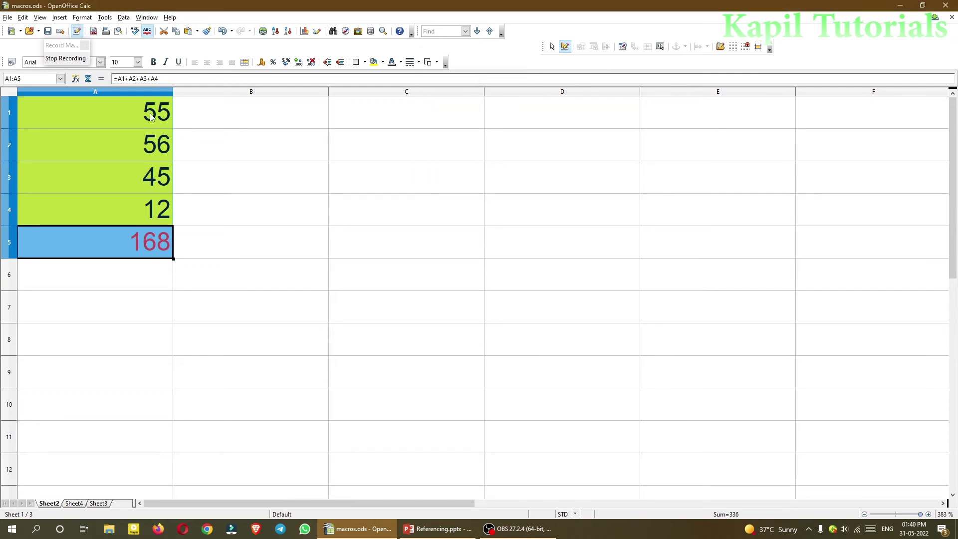
# Add outer and inner borders to cells A1 to A5 and color the border lines dark blue.
pyautogui.moveTo(116, 110); pyautogui.dragTo(140, 242)
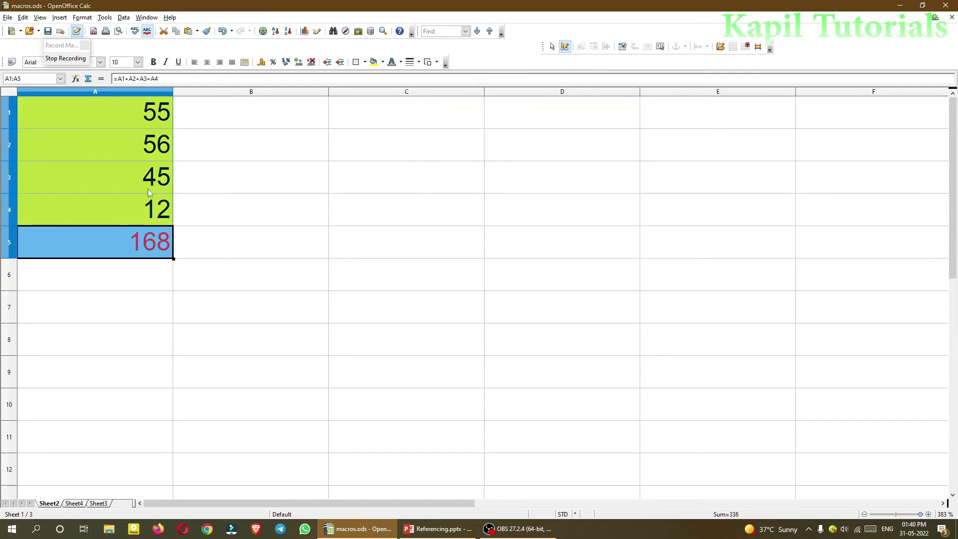
pyautogui.click(365, 62)
pyautogui.moveTo(377, 69); pyautogui.dragTo(377, 61)
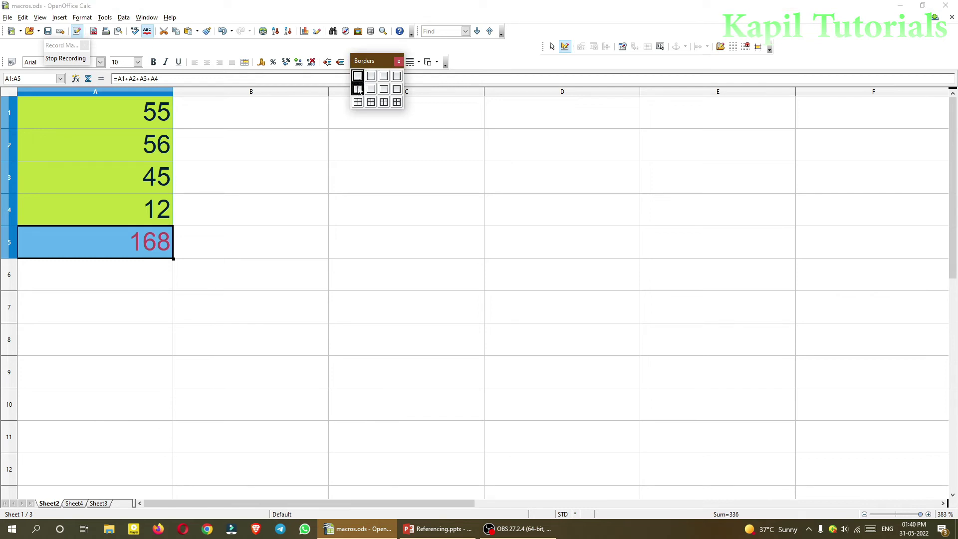
pyautogui.click(396, 102)
pyautogui.click(438, 63)
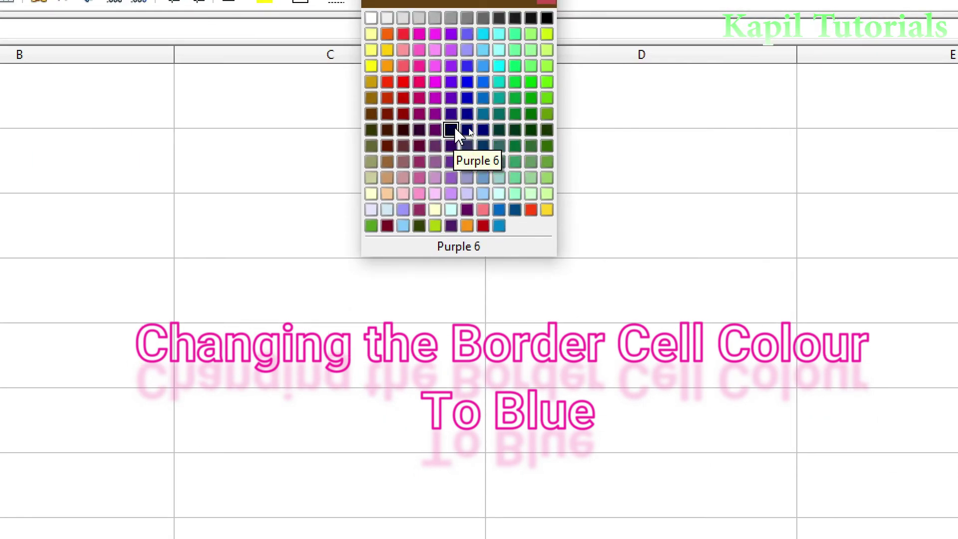
pyautogui.click(466, 131)
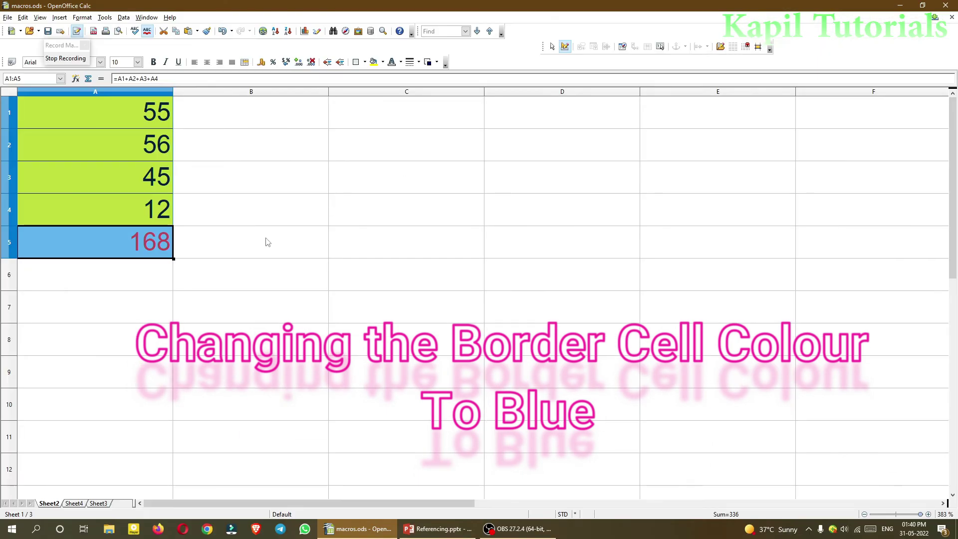
pyautogui.click(196, 304)
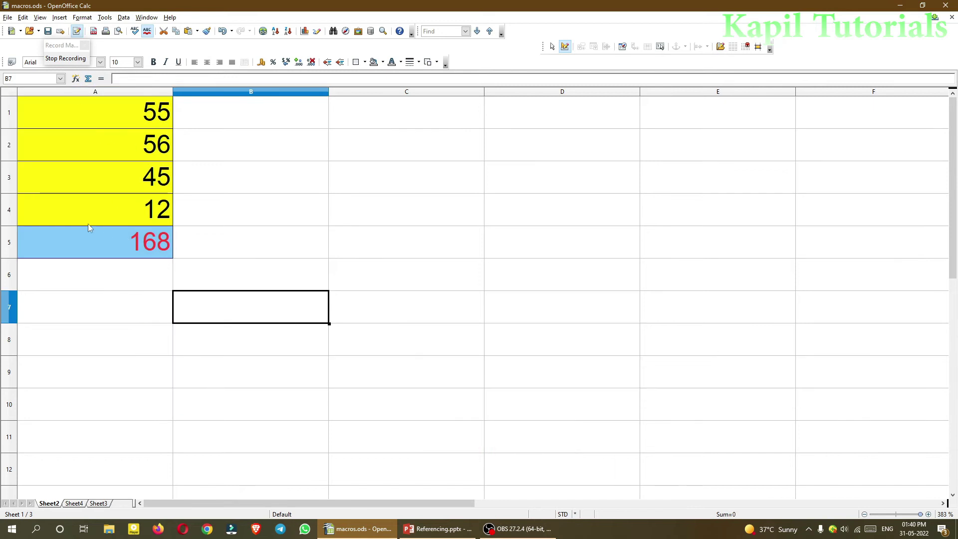
pyautogui.click(65, 233)
pyautogui.click(71, 301)
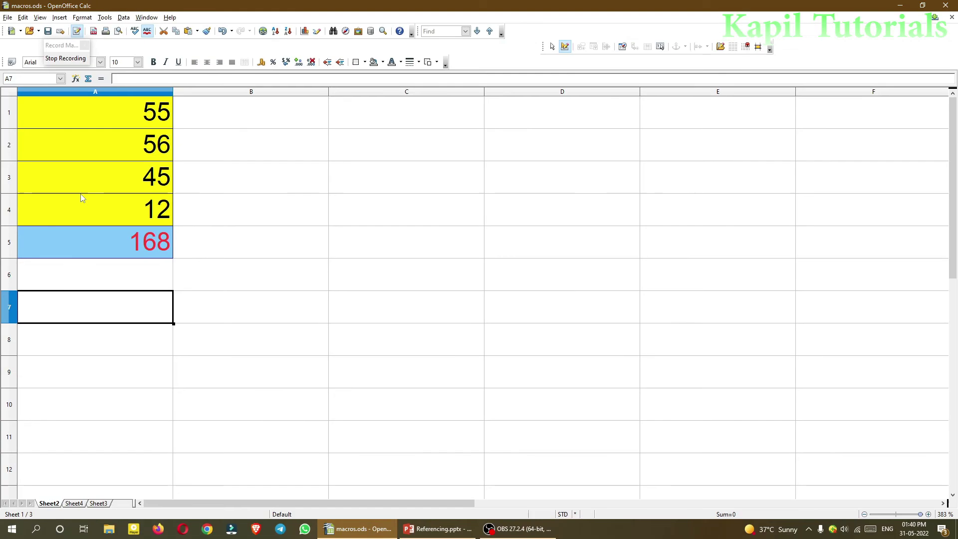
# Change the borders of cells A1 to A5 to red and set their line style to a double line.
pyautogui.moveTo(92, 109); pyautogui.dragTo(108, 233)
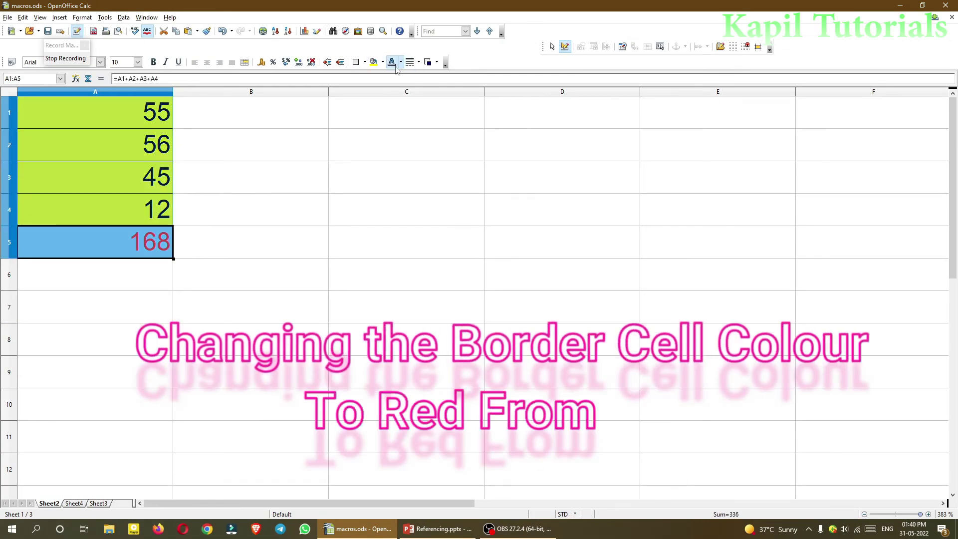
pyautogui.click(428, 62)
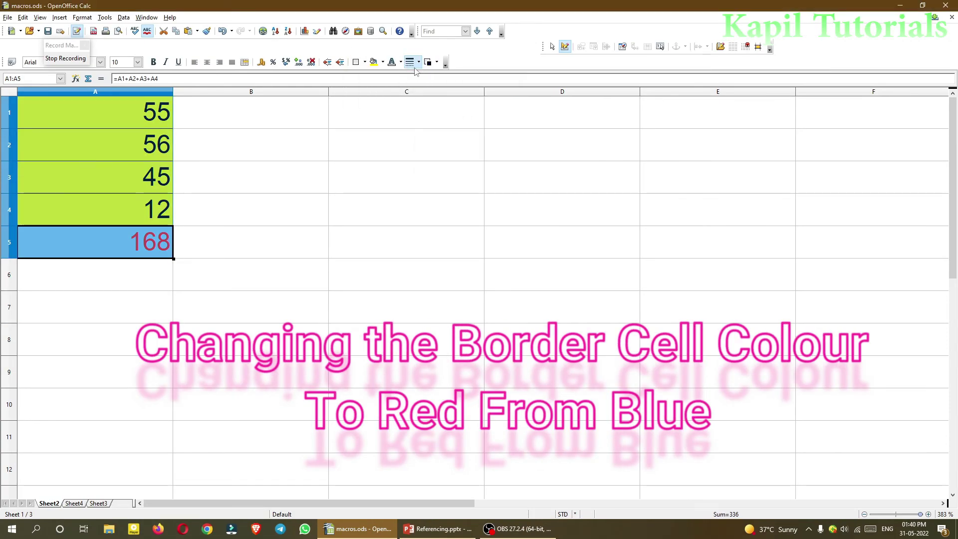
pyautogui.click(476, 138)
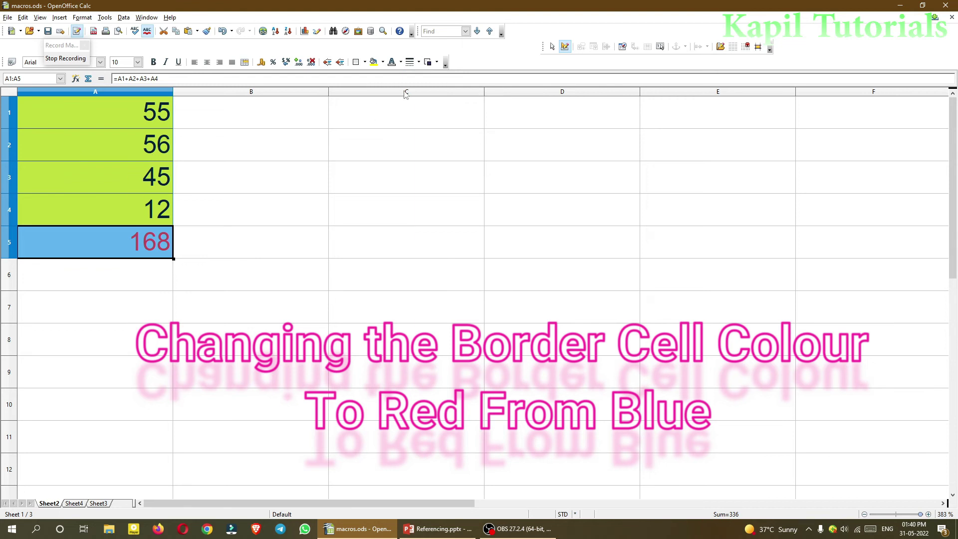
pyautogui.click(428, 62)
pyautogui.click(442, 107)
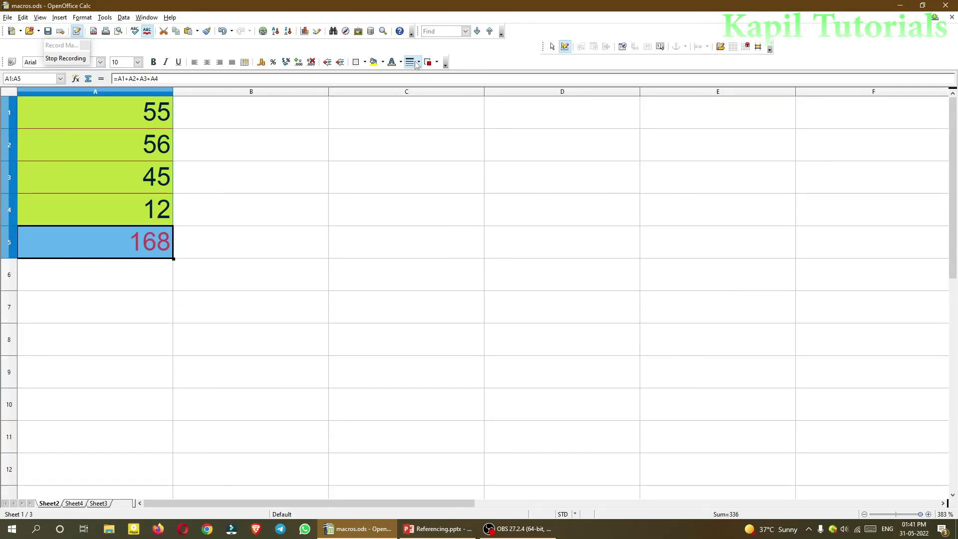
pyautogui.click(832, 83)
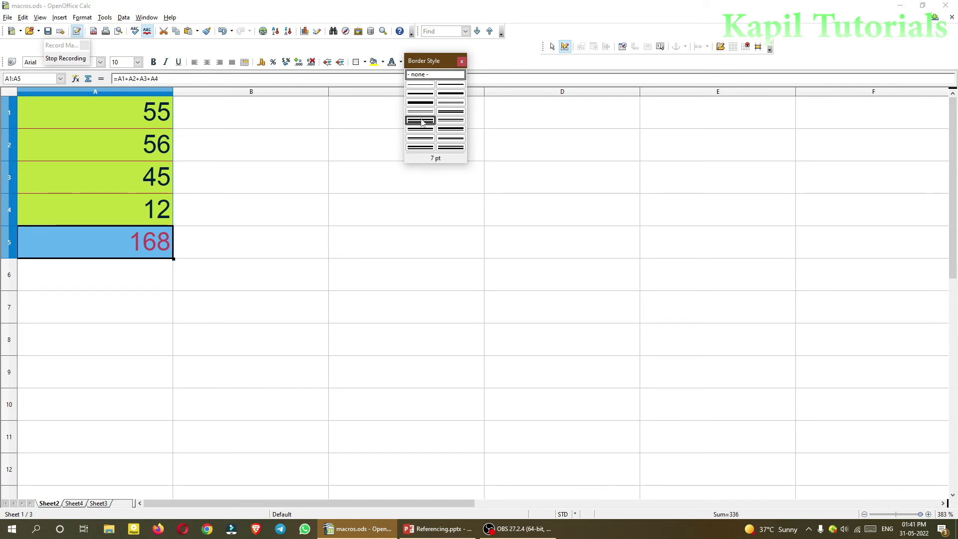
pyautogui.click(448, 110)
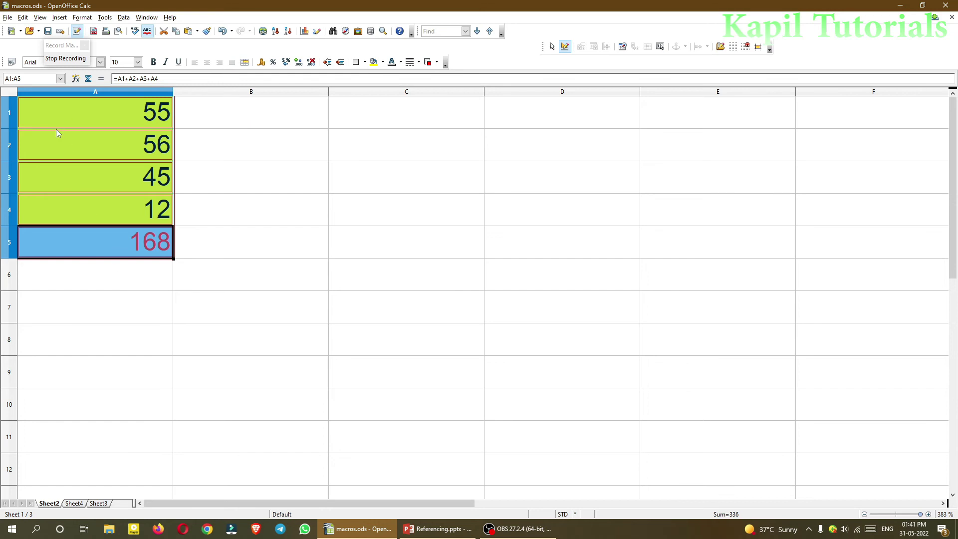
# Stop the recording and save the macro as formatting in Module1 of the Standard library.
pyautogui.click(58, 60)
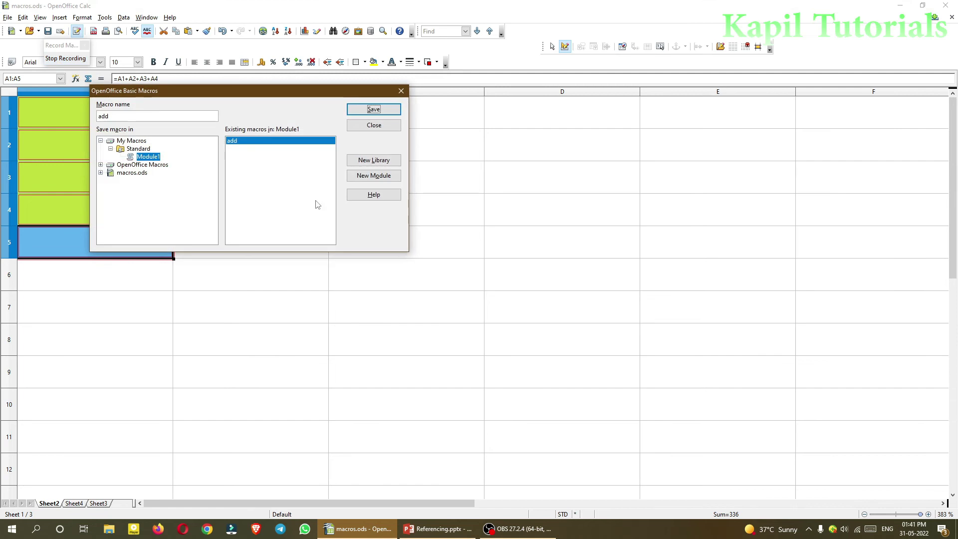
pyautogui.moveTo(117, 115); pyautogui.dragTo(98, 117)
pyautogui.write('formatting')
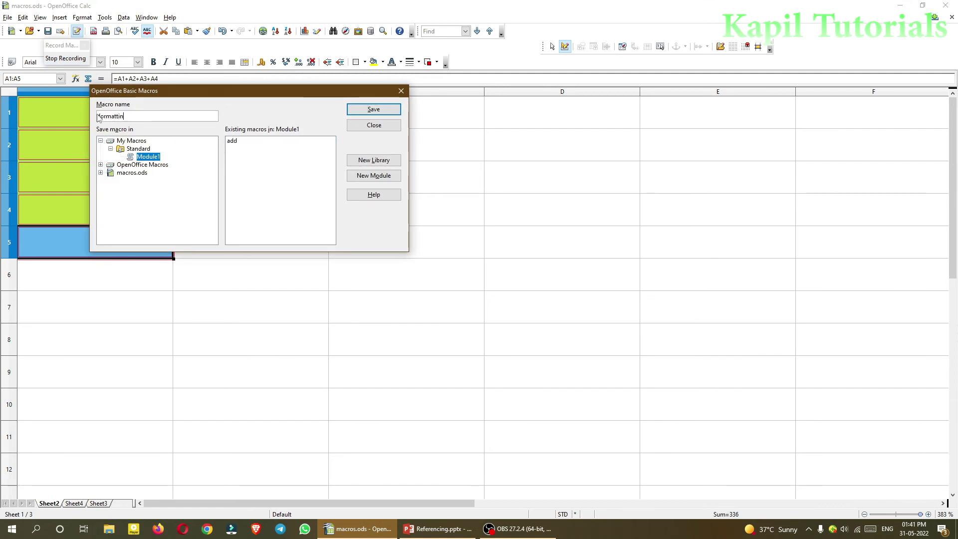
pyautogui.click(365, 112)
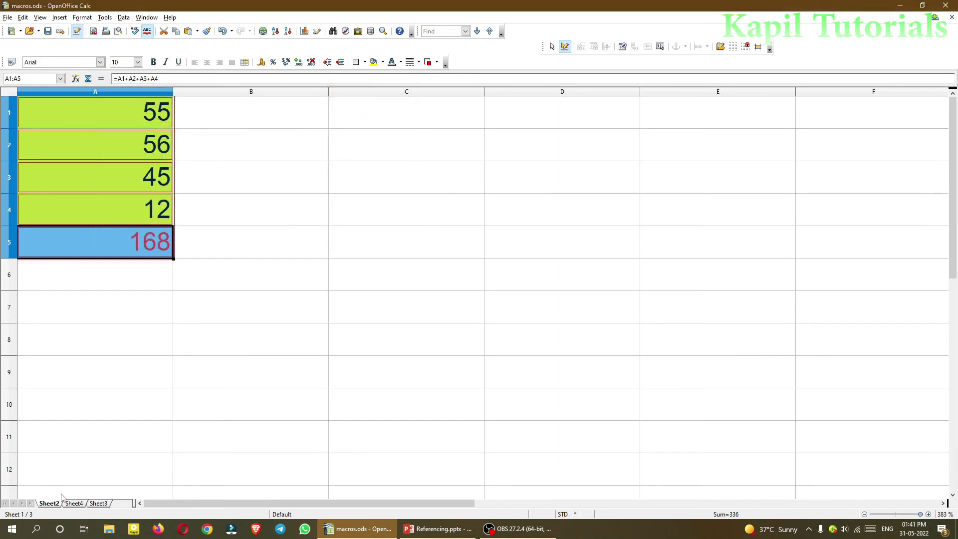
# Switch to Sheet4 without renaming it and make A1 the active cell.
pyautogui.doubleClick(72, 505)
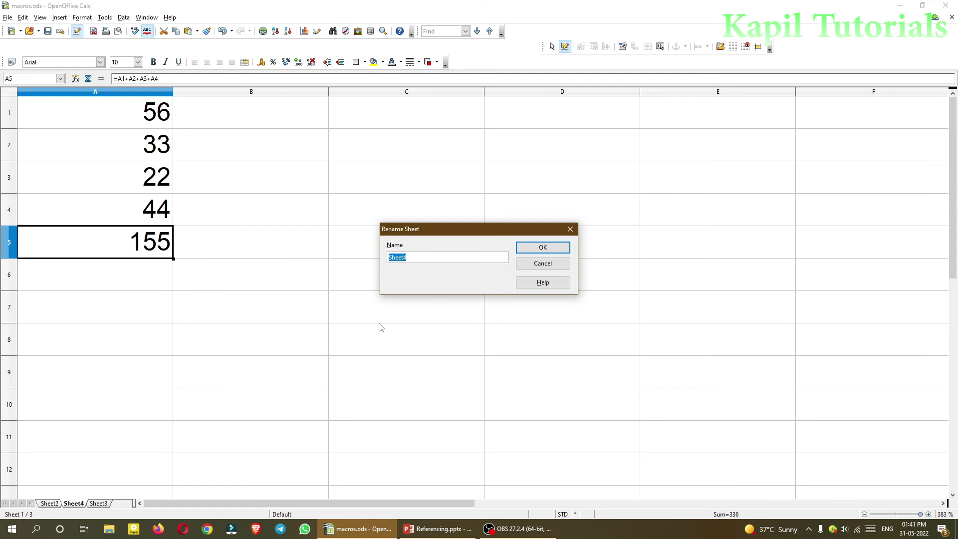
pyautogui.click(543, 263)
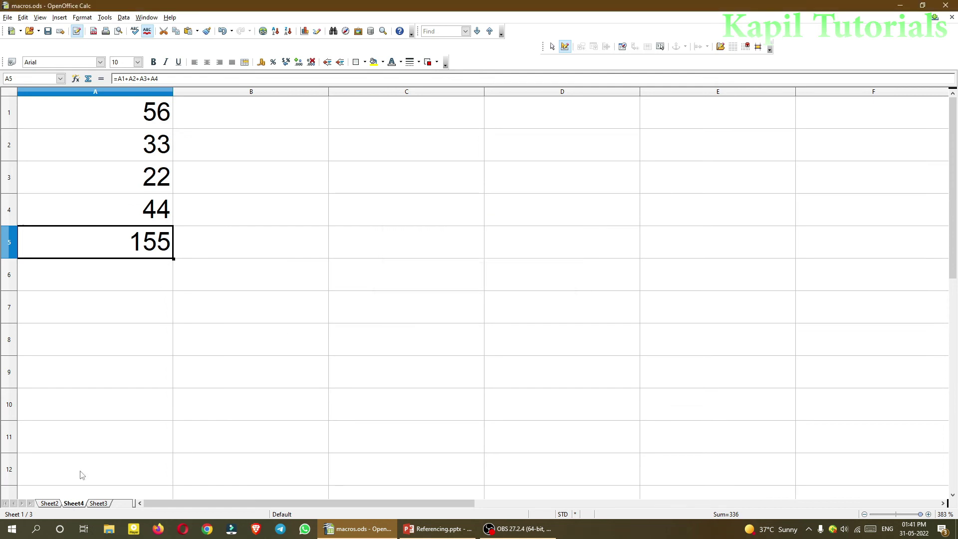
pyautogui.click(77, 111)
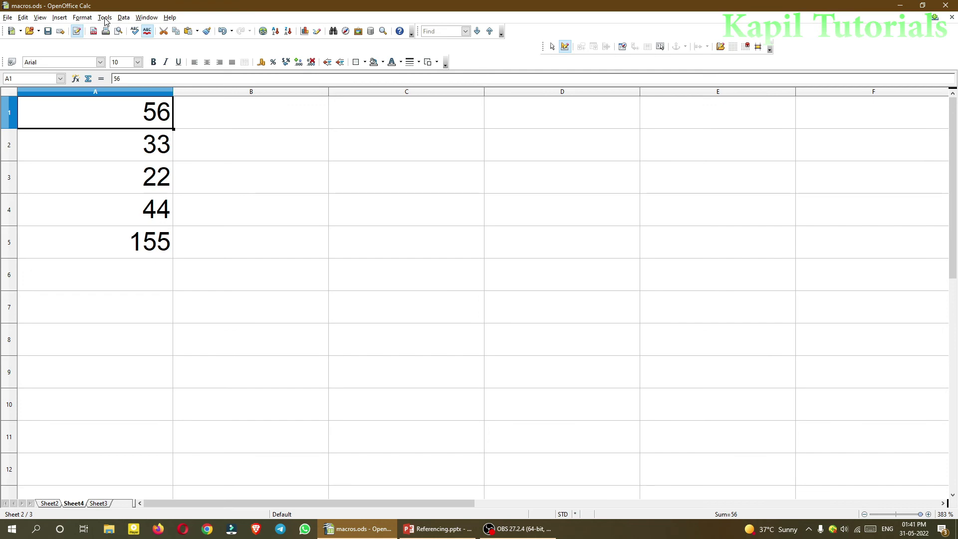
# Run the formatting macro from Module1 of the Standard library in My Macros on Sheet4, and select cell A5.
pyautogui.click(106, 19)
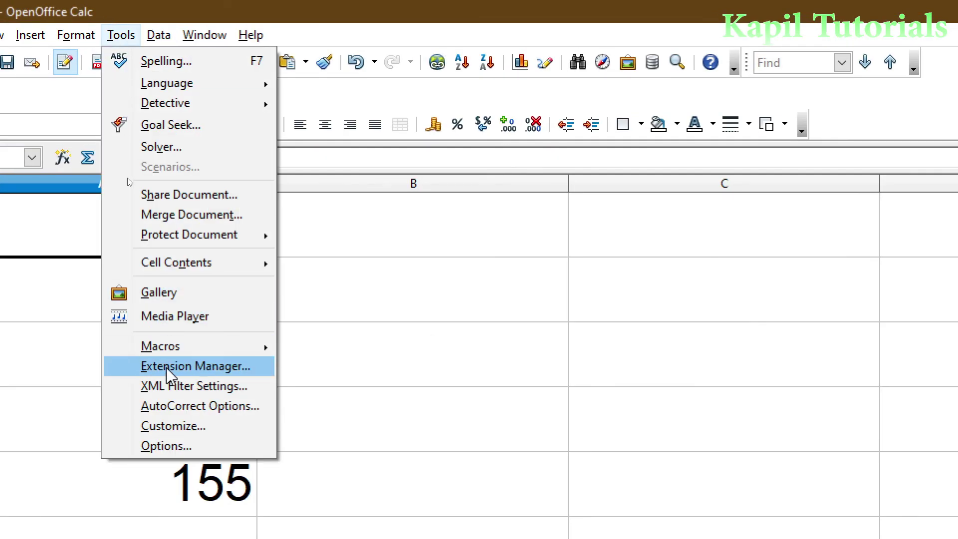
pyautogui.moveTo(179, 345)
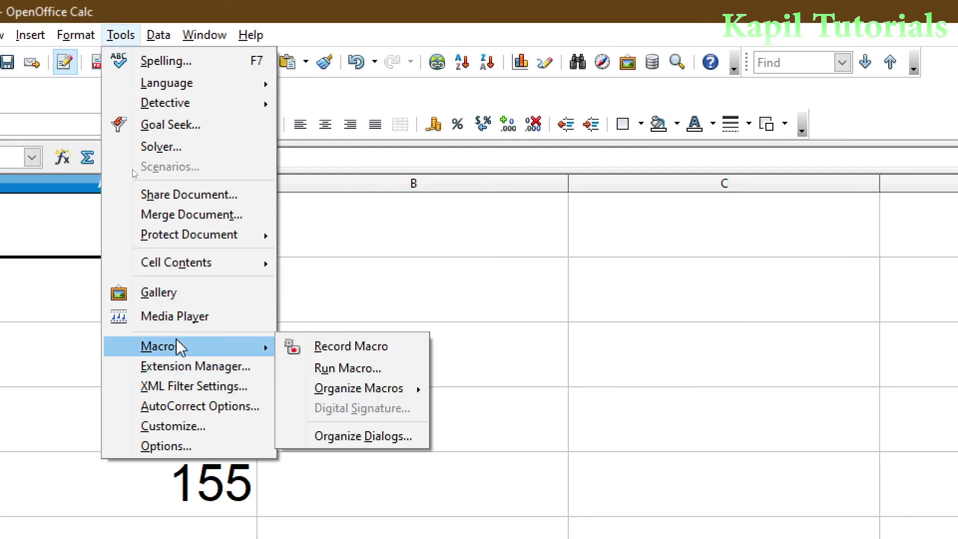
pyautogui.click(332, 368)
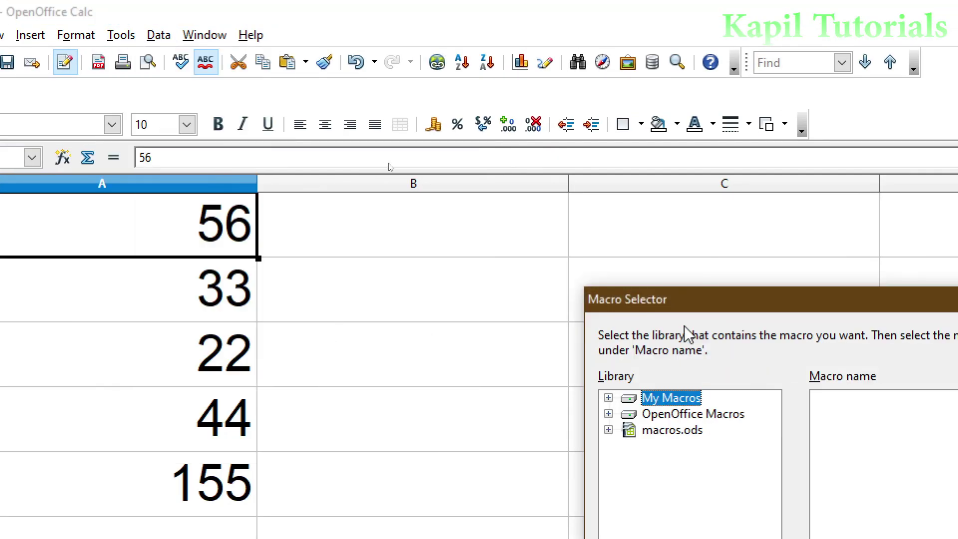
pyautogui.moveTo(719, 315); pyautogui.dragTo(407, 119)
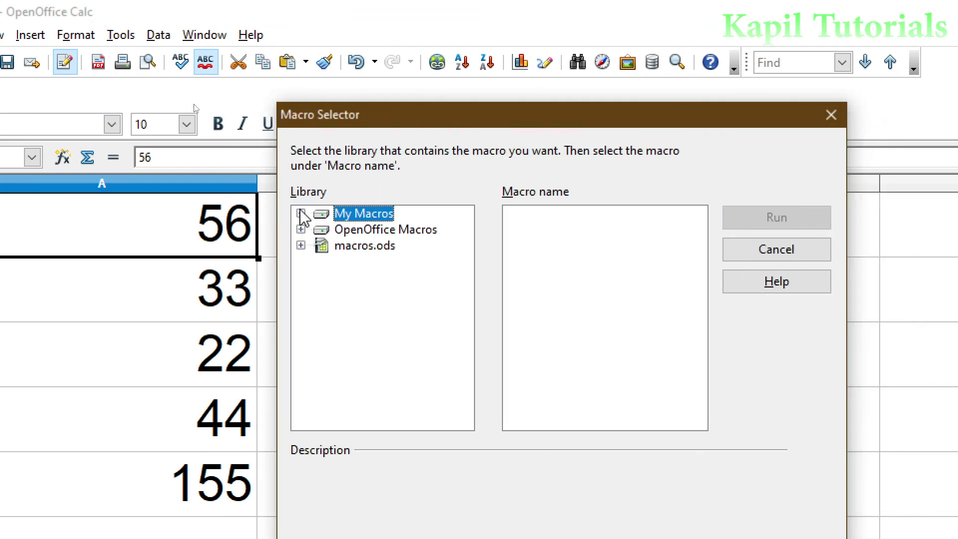
pyautogui.click(301, 214)
pyautogui.click(322, 230)
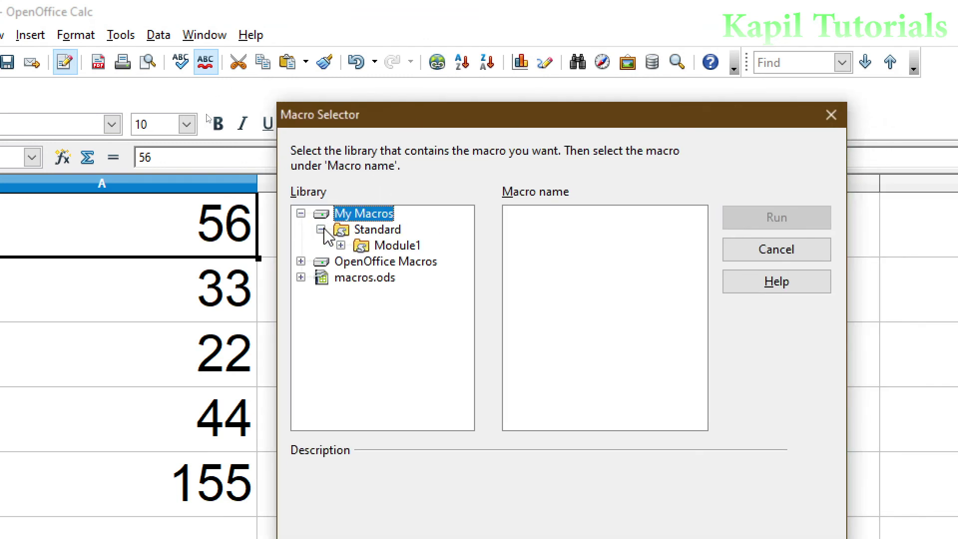
pyautogui.click(372, 246)
pyautogui.click(548, 230)
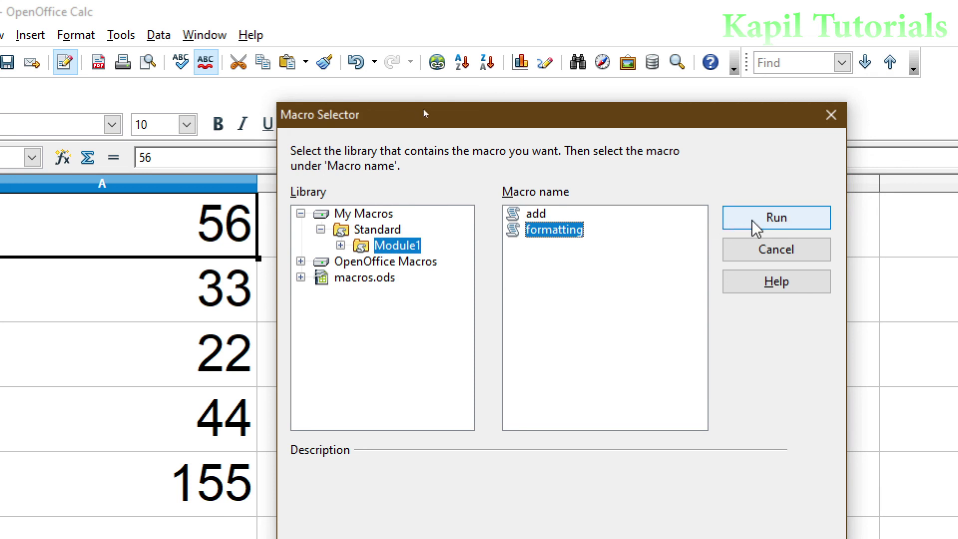
pyautogui.click(757, 225)
pyautogui.click(172, 484)
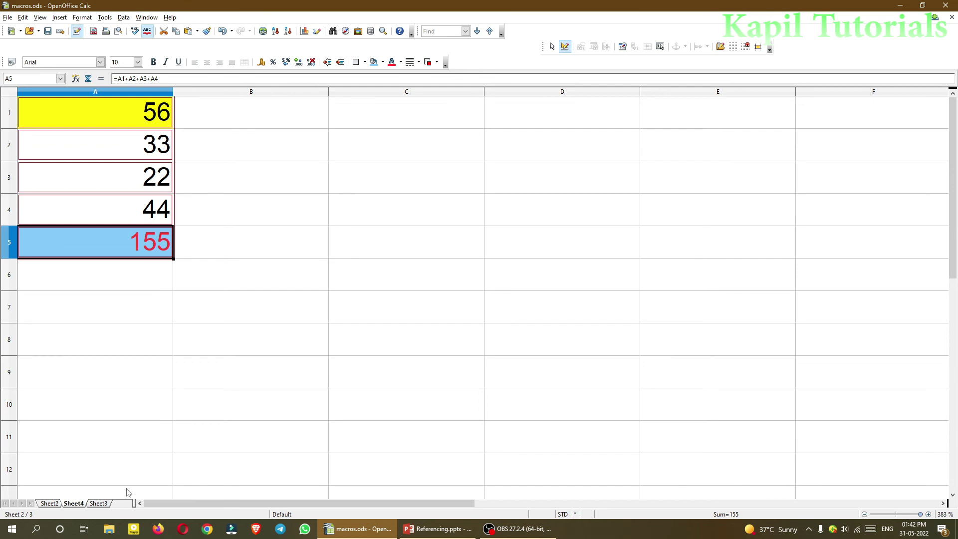
# Compare column A of Sheet3 with the formatted cells on Sheet4, marking A1 to A5 and A6 to A7 on Sheet3.
pyautogui.click(100, 504)
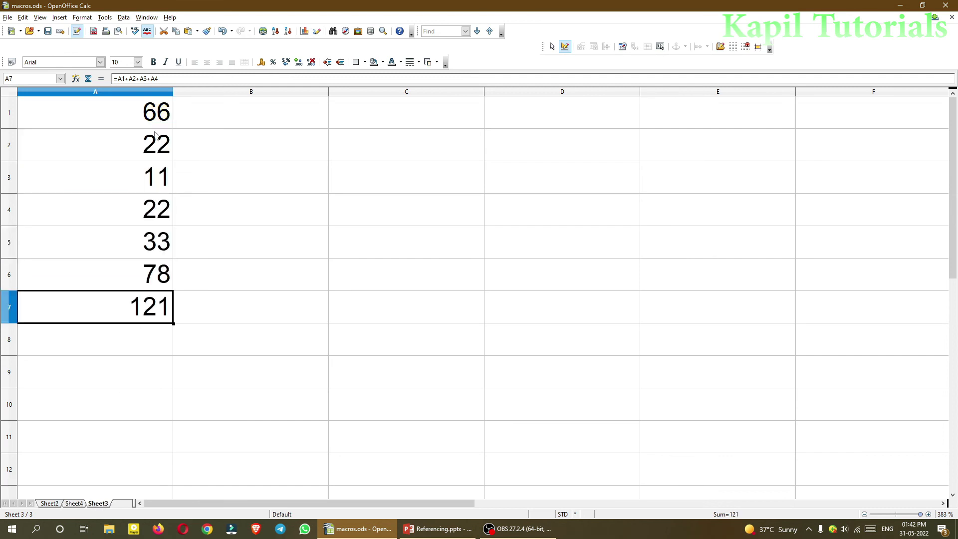
pyautogui.click(74, 504)
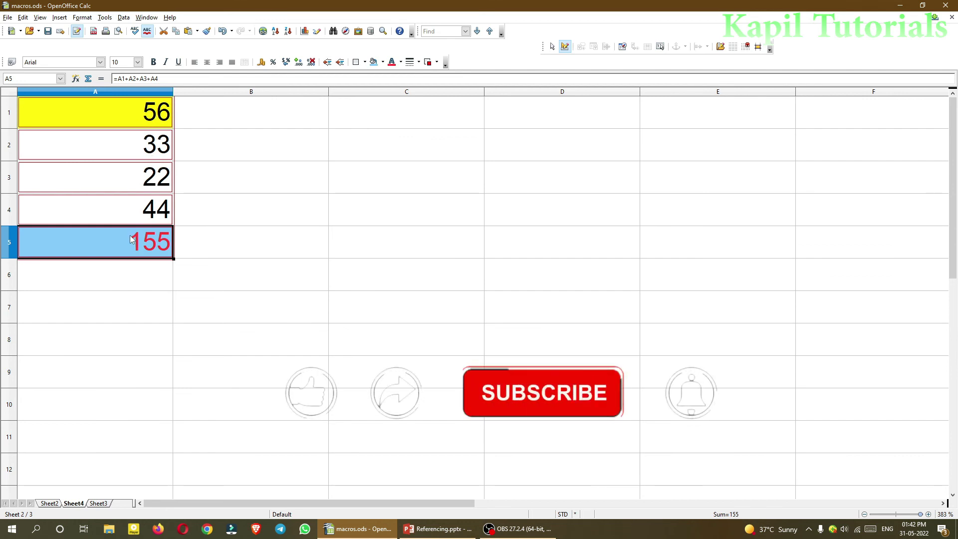
pyautogui.click(98, 503)
pyautogui.moveTo(133, 112); pyautogui.dragTo(129, 237)
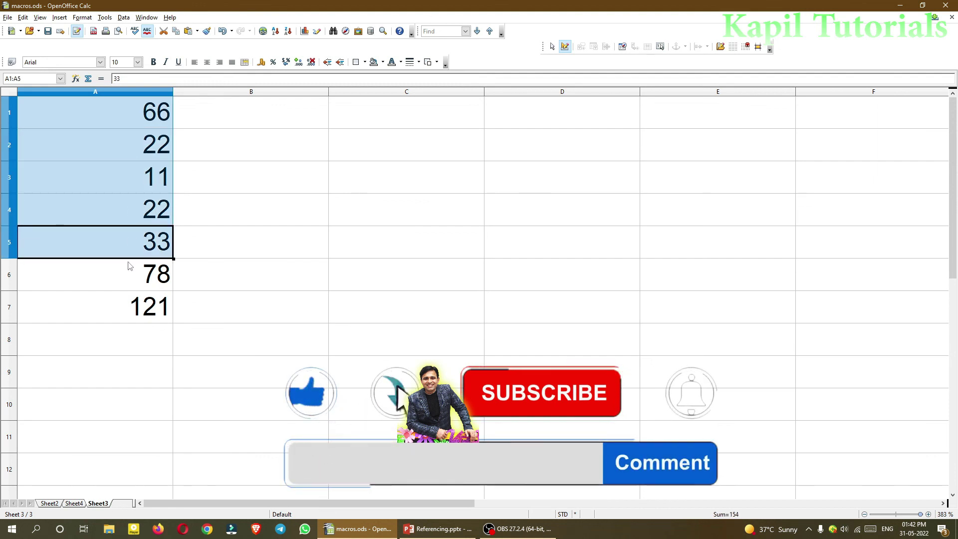
pyautogui.moveTo(131, 273); pyautogui.dragTo(124, 300)
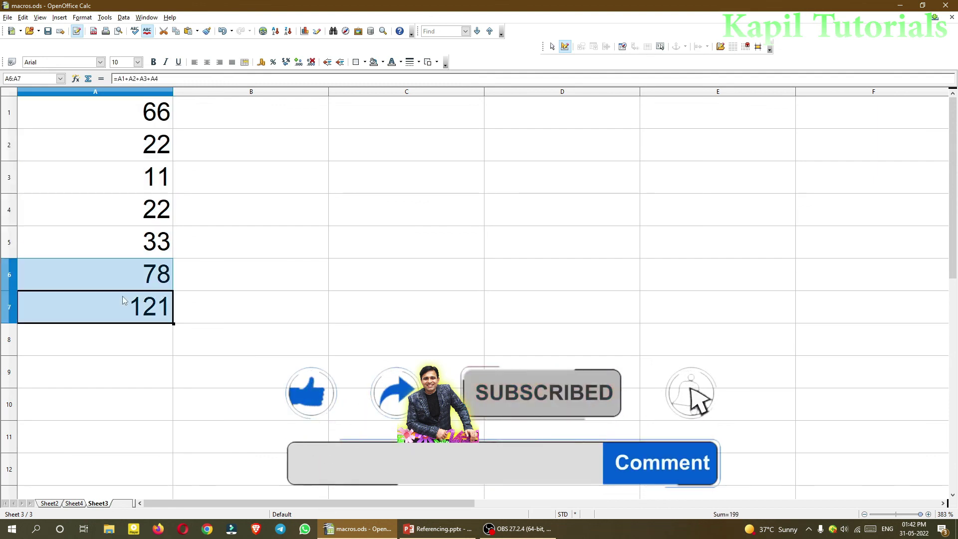
# Run the formatting macro from Module1 of the Standard library on Sheet3, with A1 as the active cell.
pyautogui.click(114, 115)
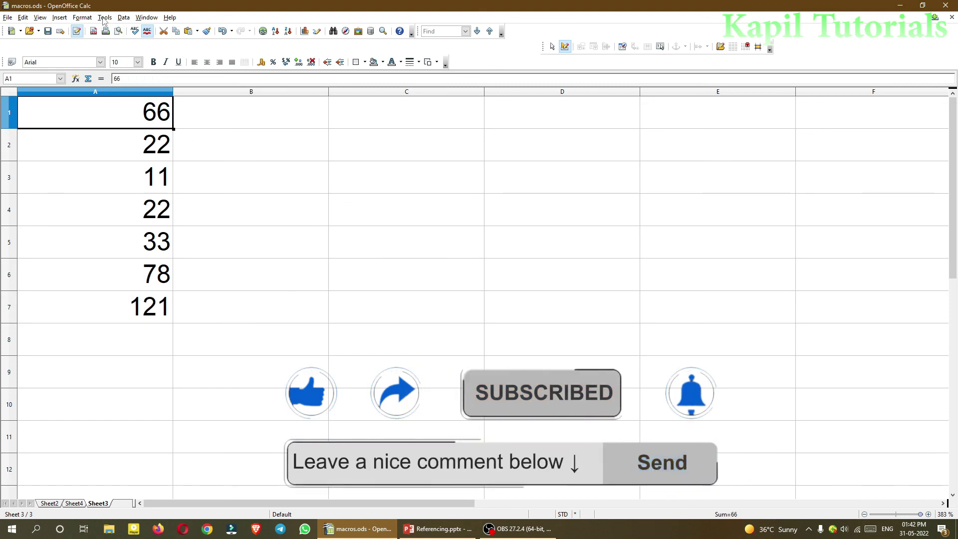
pyautogui.click(104, 18)
pyautogui.moveTo(128, 174)
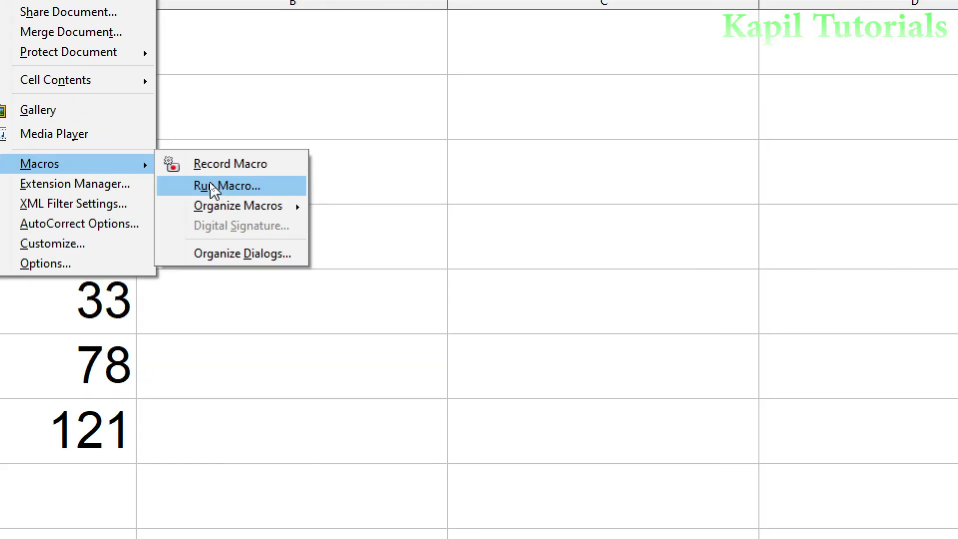
pyautogui.click(211, 184)
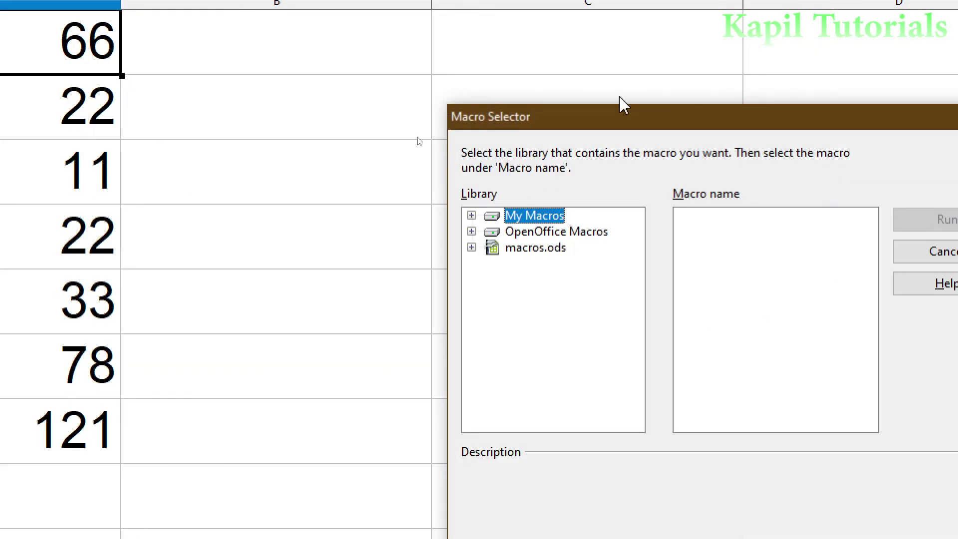
pyautogui.moveTo(616, 126); pyautogui.dragTo(365, 83)
pyautogui.click(220, 172)
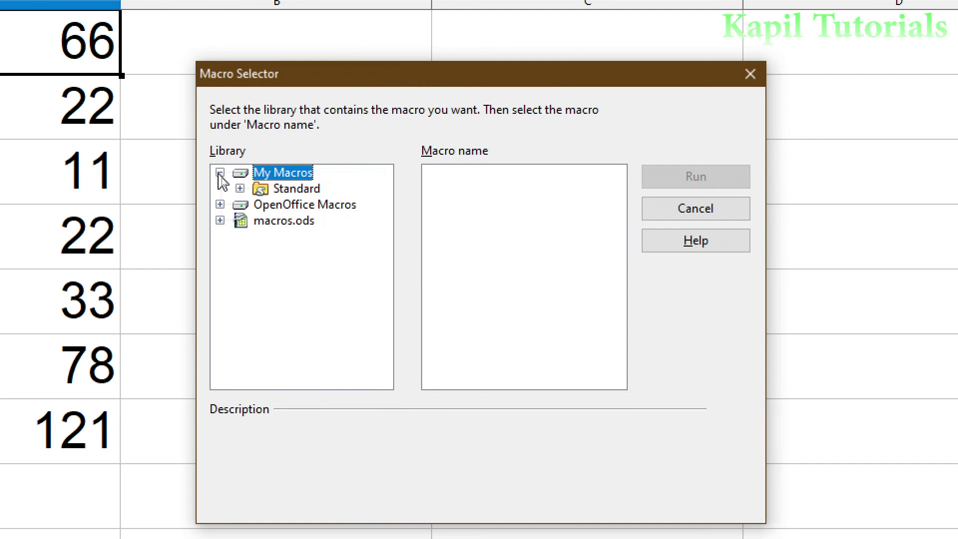
pyautogui.click(251, 191)
pyautogui.click(240, 189)
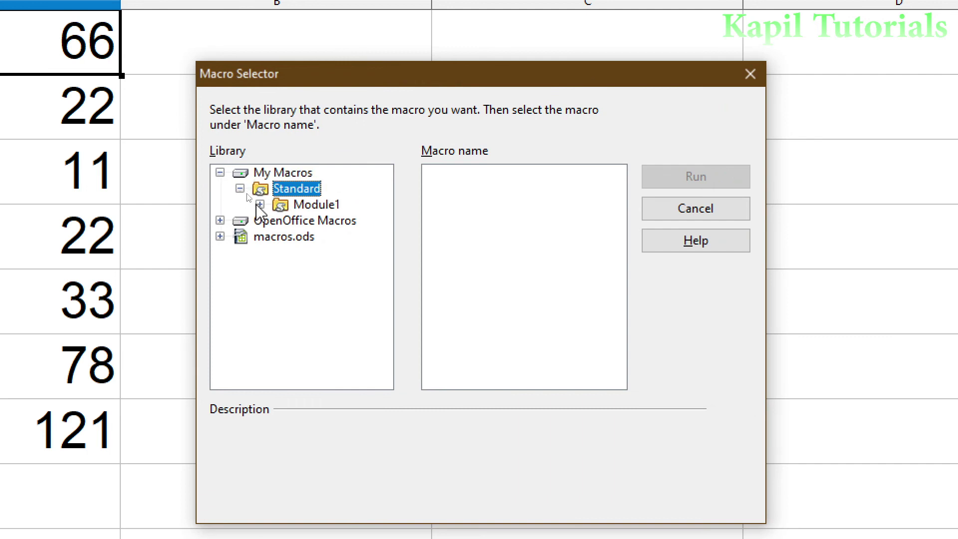
pyautogui.click(309, 206)
pyautogui.click(454, 192)
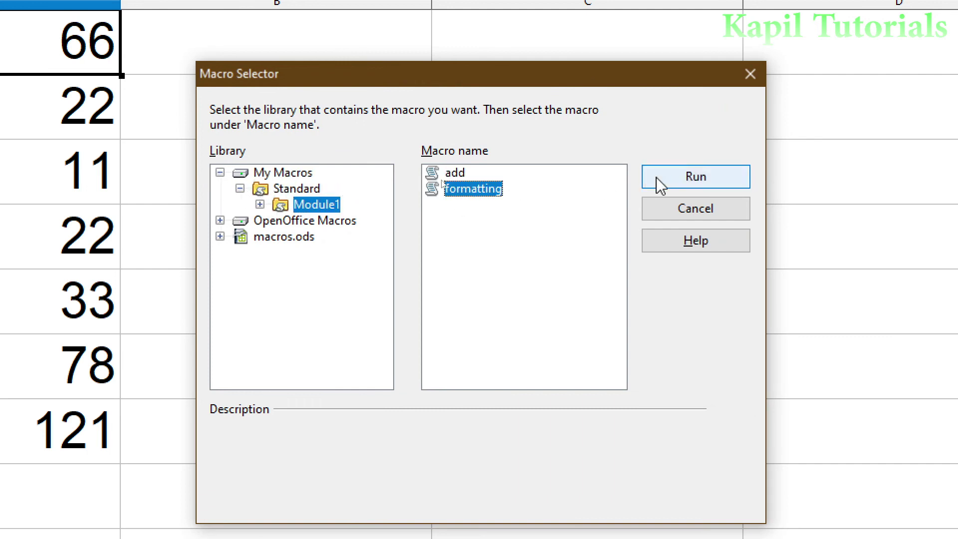
pyautogui.click(677, 185)
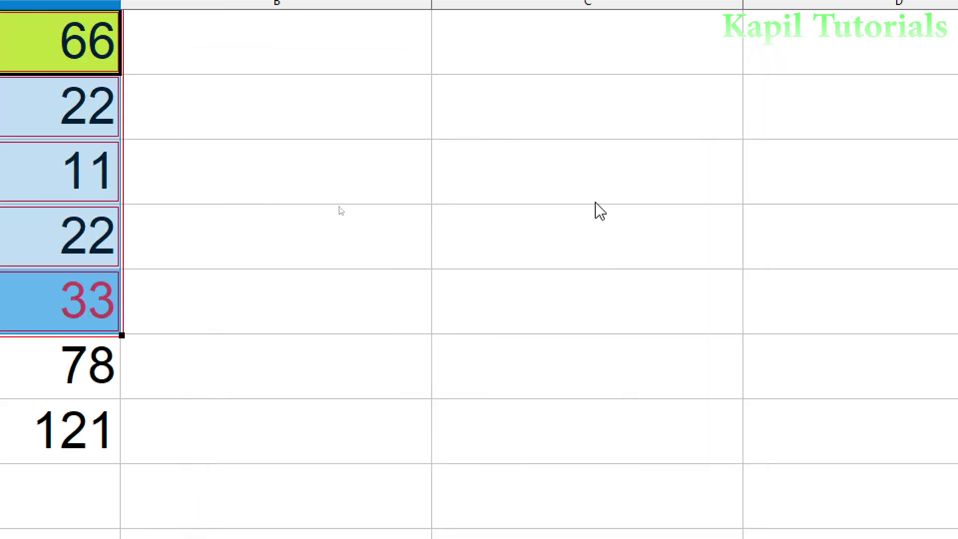